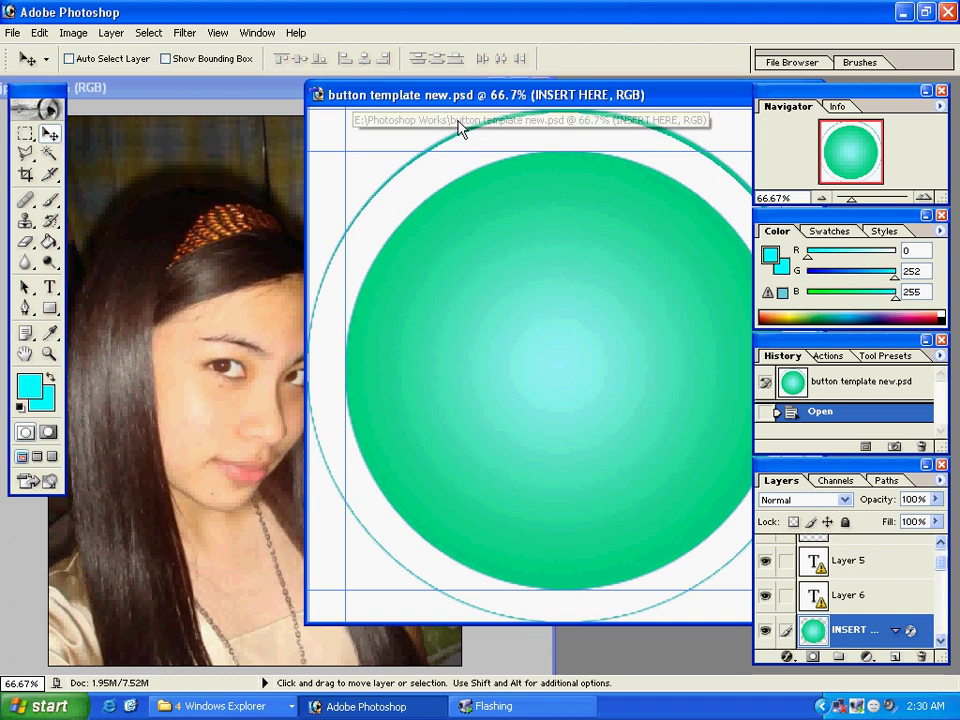
{"action": "left_click_drag", "start_coordinate": [512, 95], "coordinate": [371, 99]}
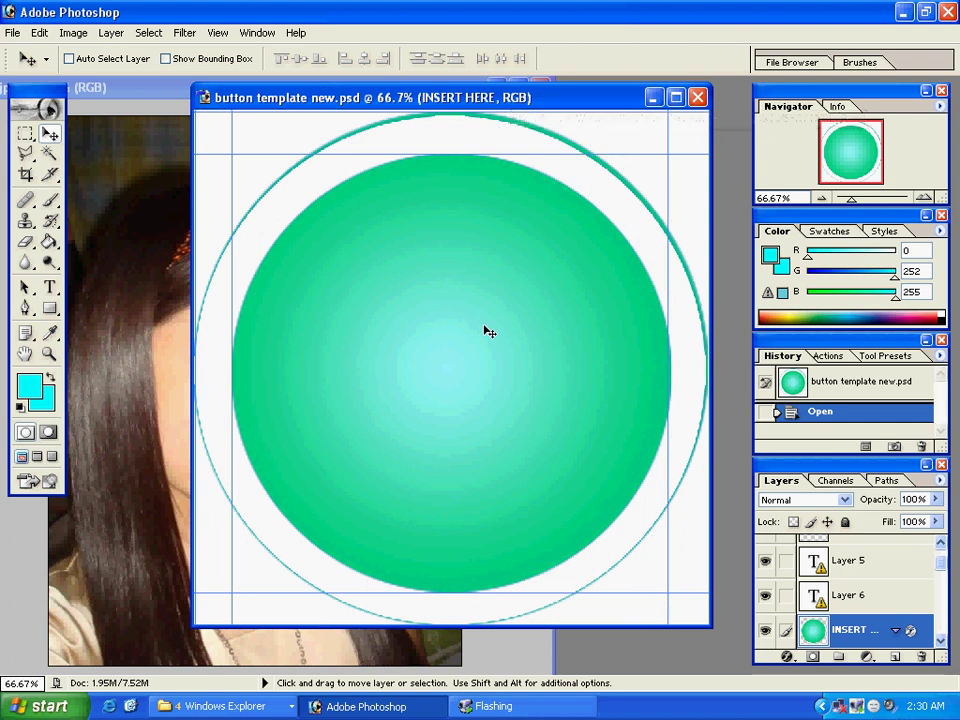
{"action": "left_click_drag", "start_coordinate": [409, 101], "coordinate": [381, 110]}
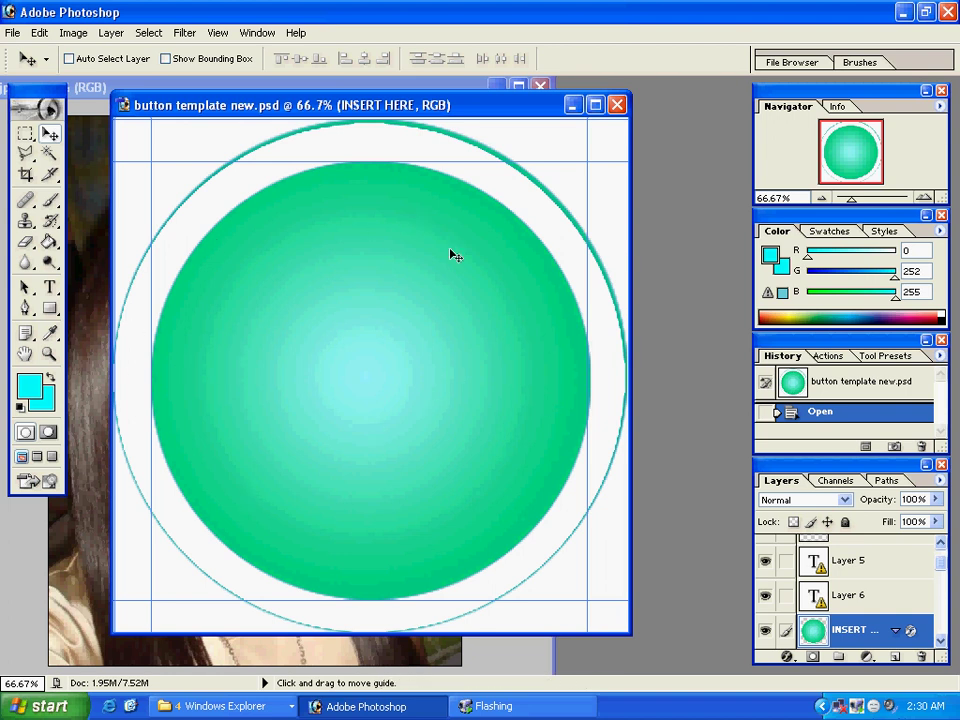
{"action": "left_click_drag", "start_coordinate": [279, 106], "coordinate": [392, 96]}
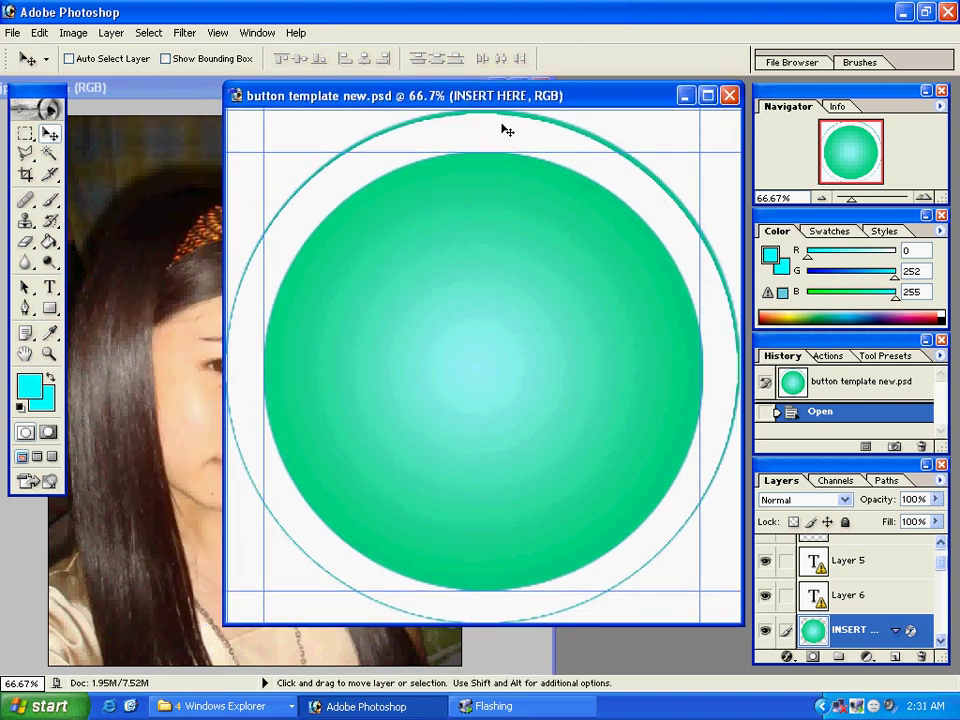
{"action": "left_click_drag", "start_coordinate": [478, 103], "coordinate": [397, 105]}
{"action": "left_click", "coordinate": [281, 127]}
{"action": "left_click", "coordinate": [657, 100]}
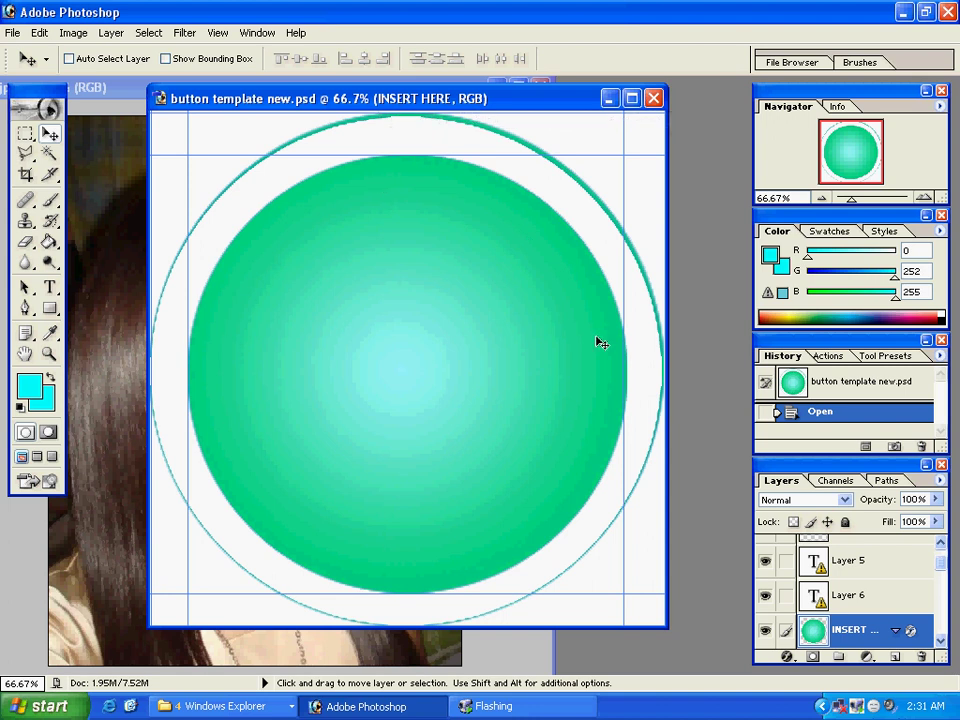
Load the outline of the INSERT HERE layer's green circle as a selection
{"action": "right_click", "coordinate": [377, 303]}
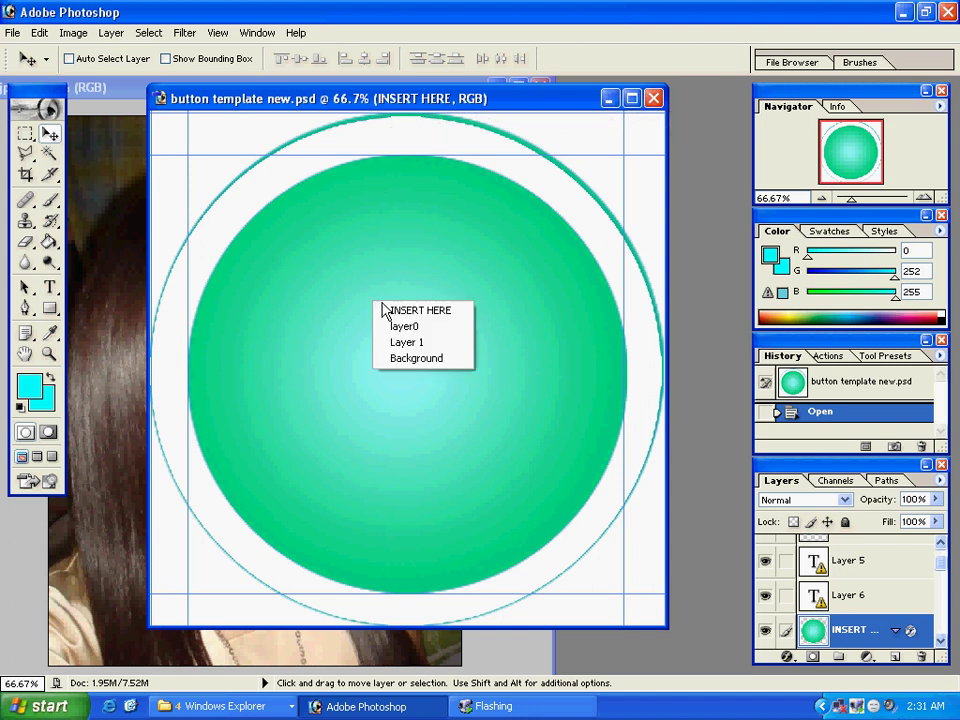
{"action": "left_click", "coordinate": [444, 312]}
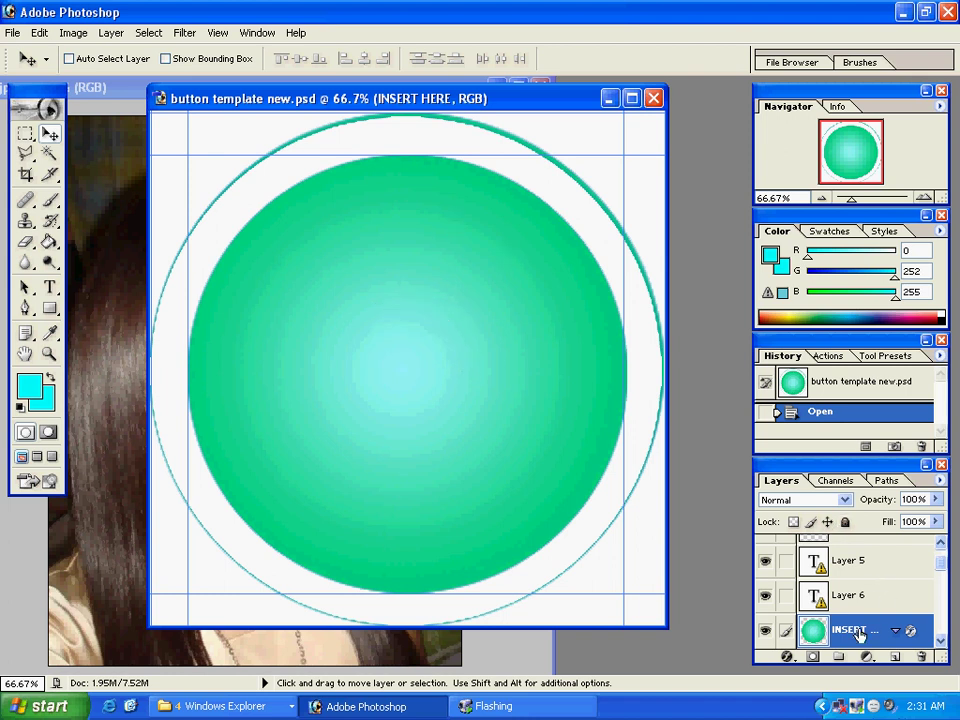
{"action": "left_click_drag", "start_coordinate": [781, 480], "coordinate": [747, 410]}
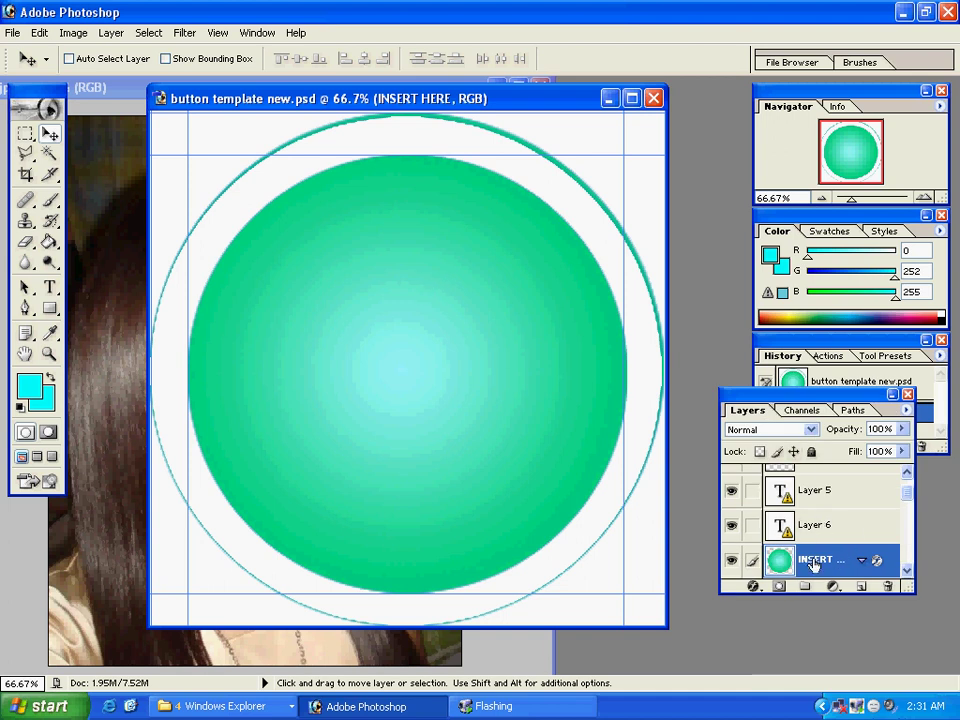
{"action": "double_click", "coordinate": [813, 561]}
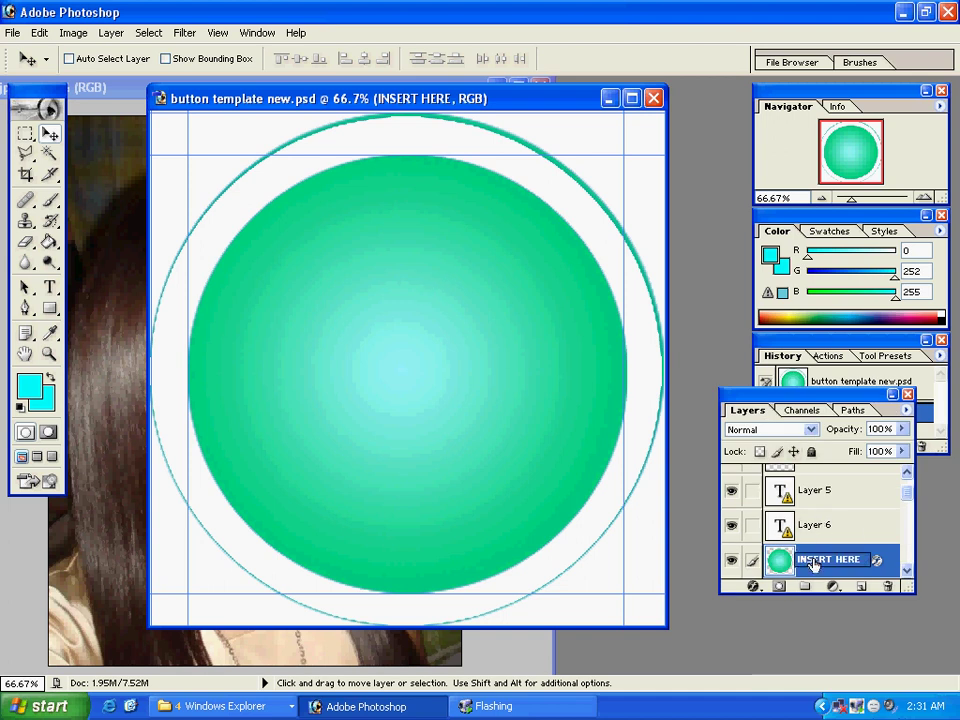
{"action": "key", "text": "Return"}
{"action": "left_click", "coordinate": [815, 565], "text": "ctrl"}
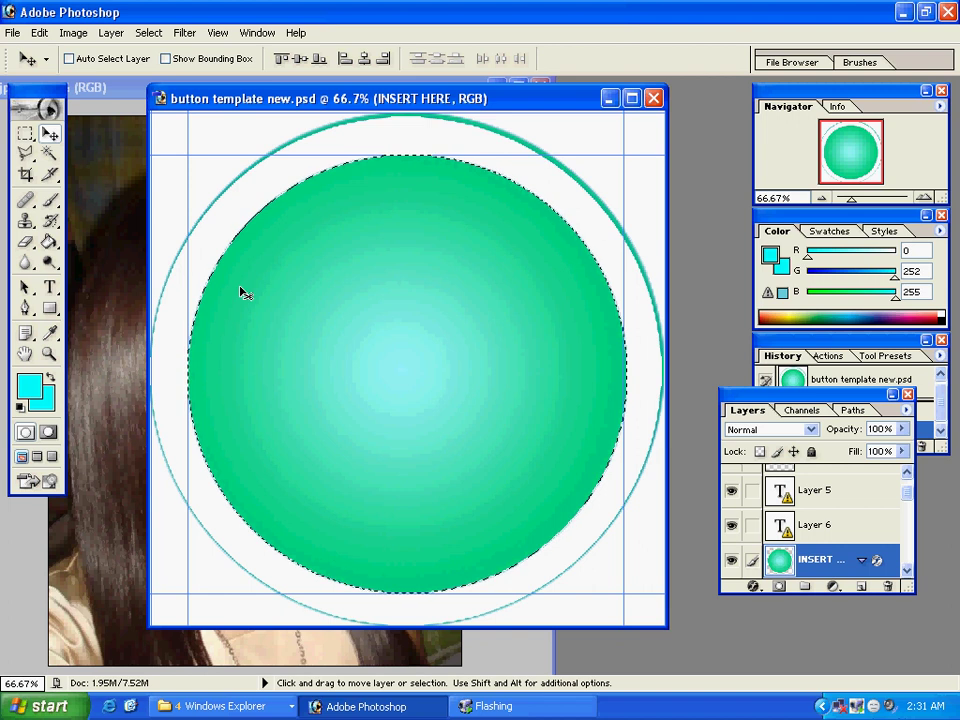
Switch to the 31.jpg photo, select the entire image and copy it
{"action": "left_click_drag", "start_coordinate": [340, 100], "coordinate": [643, 95]}
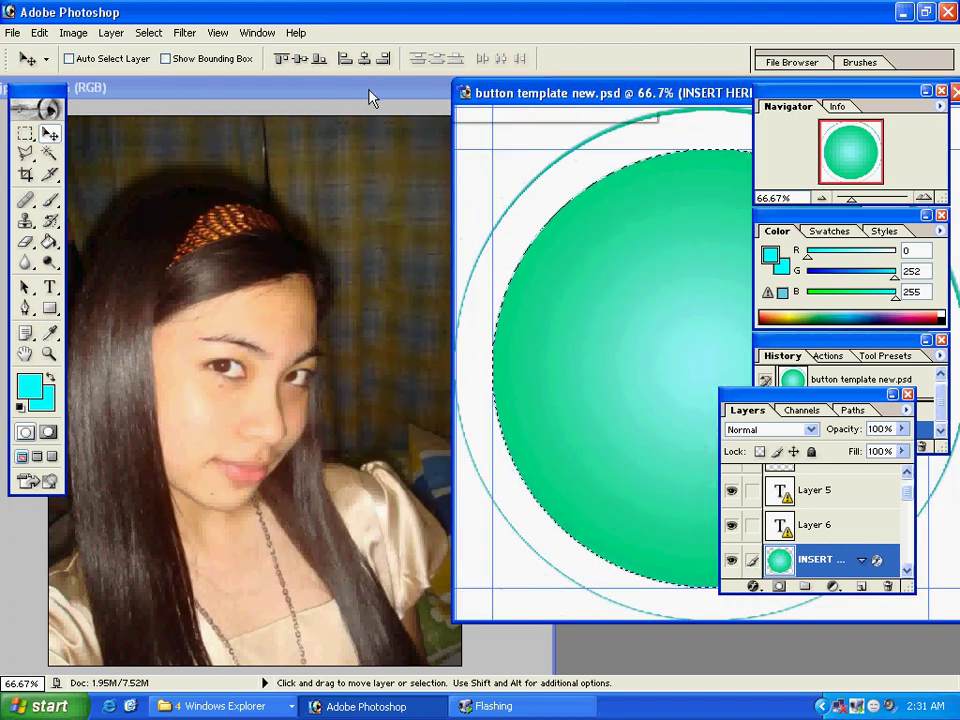
{"action": "left_click", "coordinate": [295, 101]}
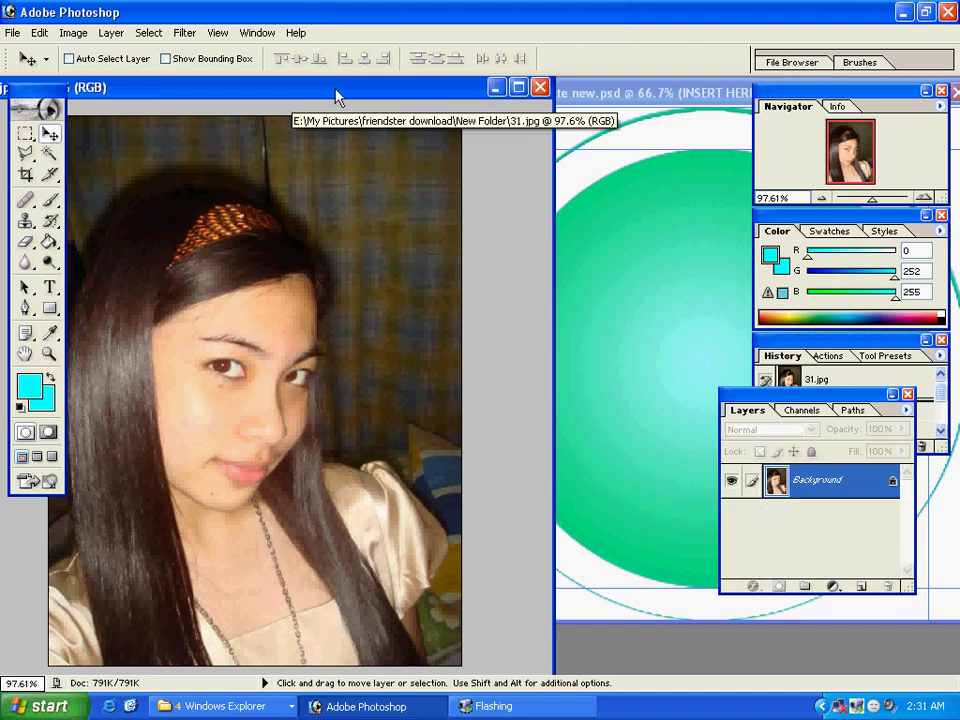
{"action": "left_click_drag", "start_coordinate": [334, 96], "coordinate": [422, 94]}
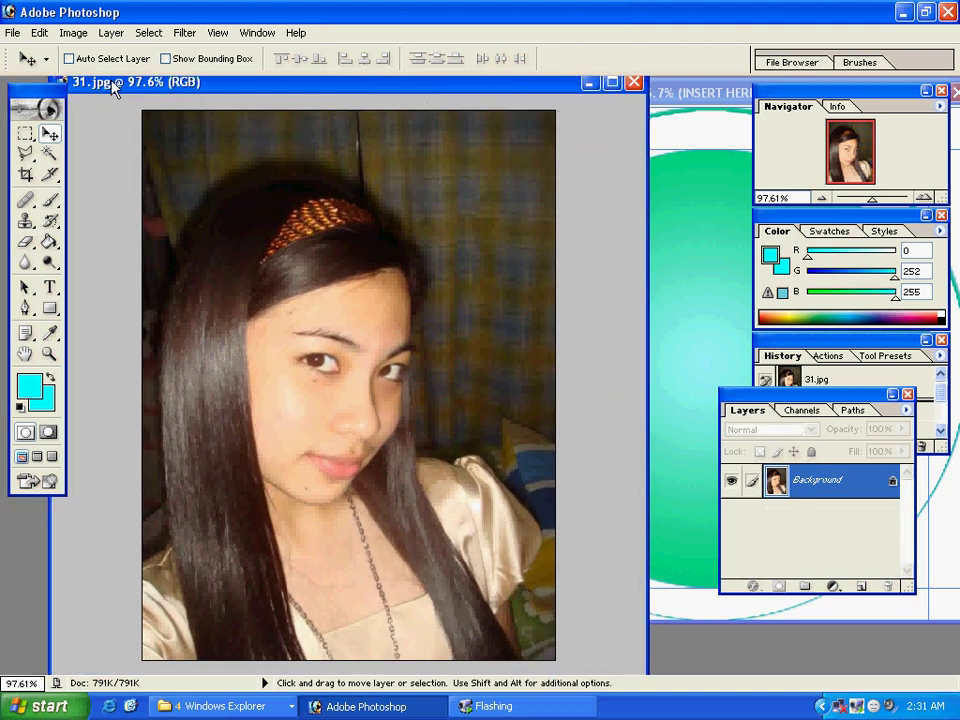
{"action": "left_click", "coordinate": [39, 33]}
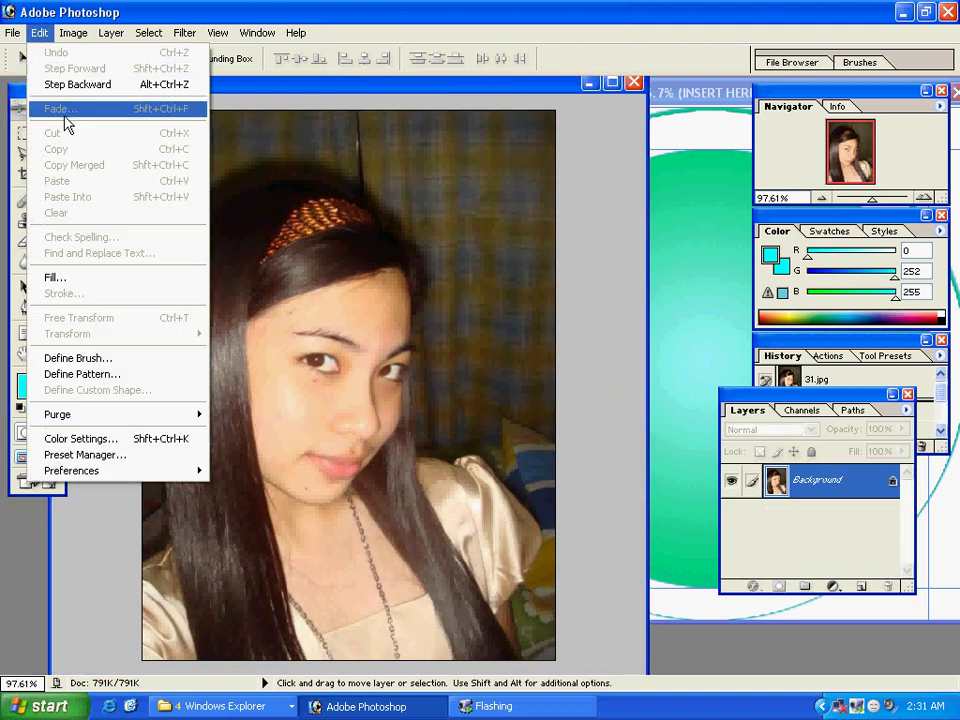
{"action": "mouse_move", "coordinate": [148, 33]}
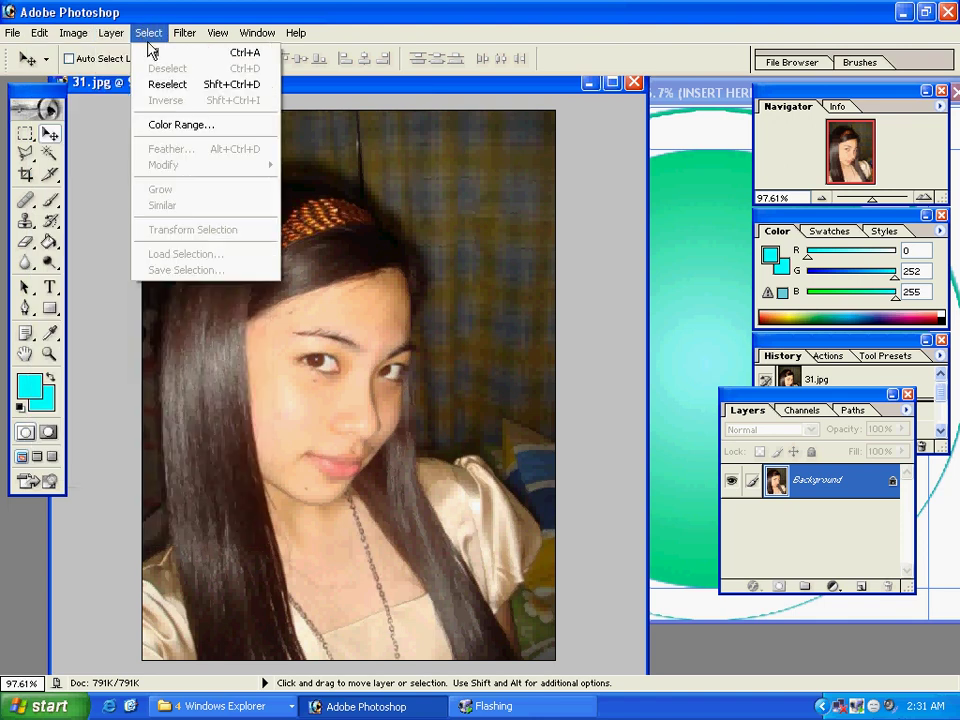
{"action": "left_click", "coordinate": [152, 55]}
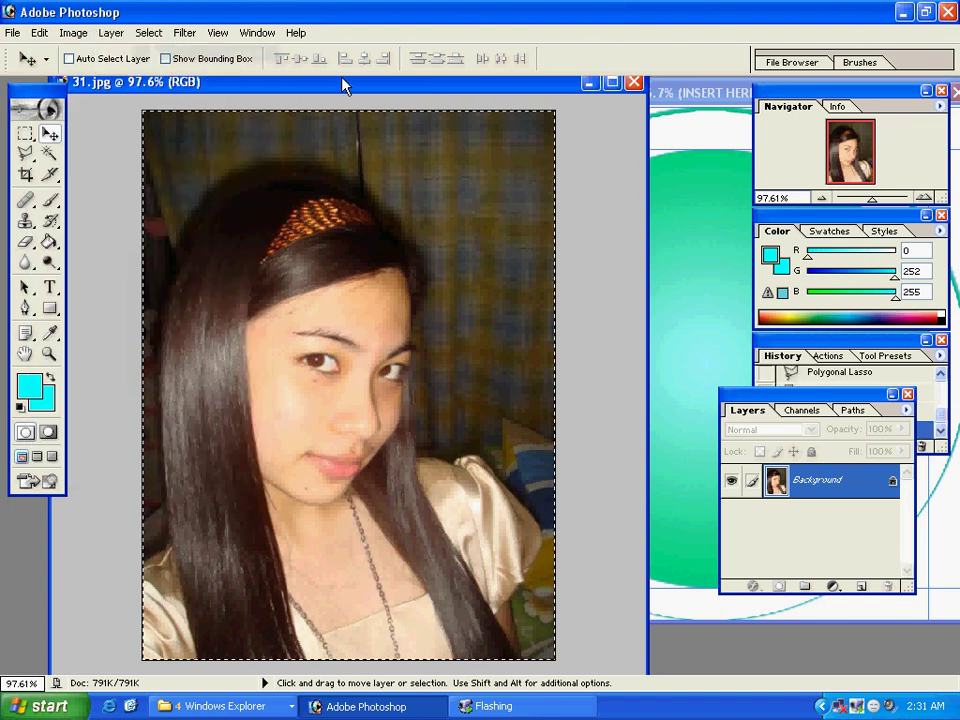
{"action": "left_click_drag", "start_coordinate": [343, 86], "coordinate": [276, 99]}
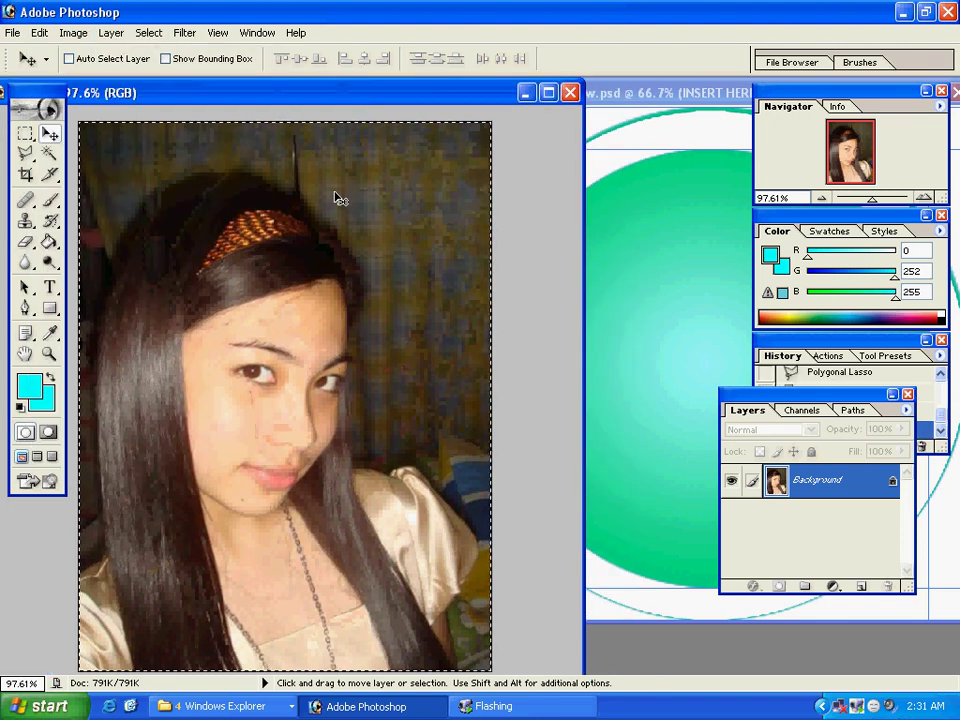
{"action": "left_click", "coordinate": [39, 33]}
{"action": "left_click", "coordinate": [56, 148]}
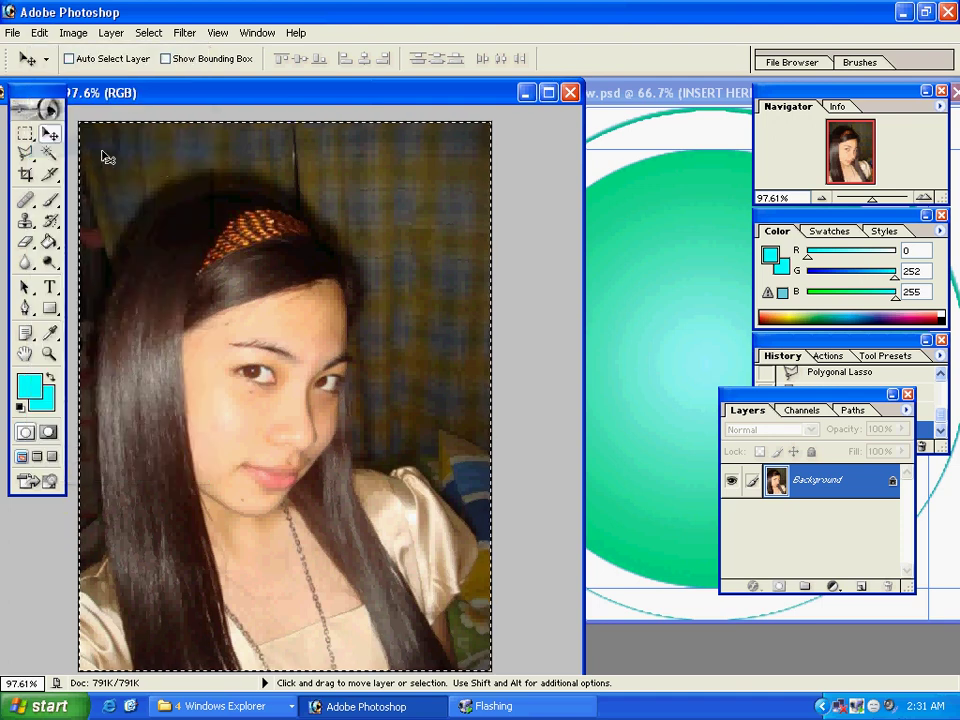
Paste the copied photo into the circular selection of button template new.psd with Paste Into
{"action": "left_click_drag", "start_coordinate": [700, 100], "coordinate": [360, 100]}
{"action": "left_click", "coordinate": [39, 33]}
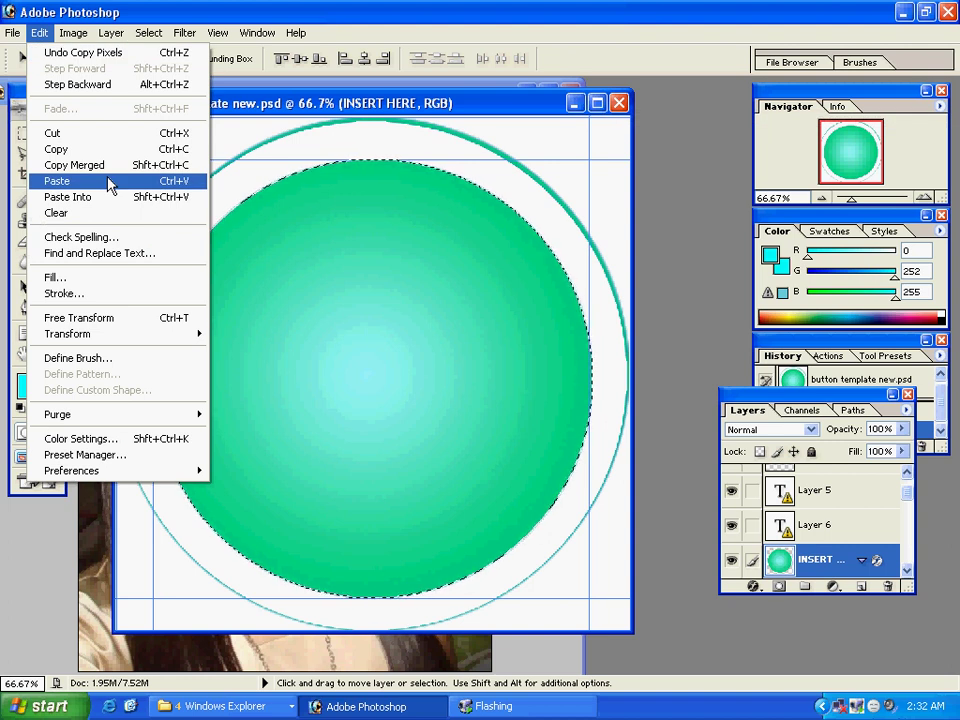
{"action": "left_click", "coordinate": [196, 205]}
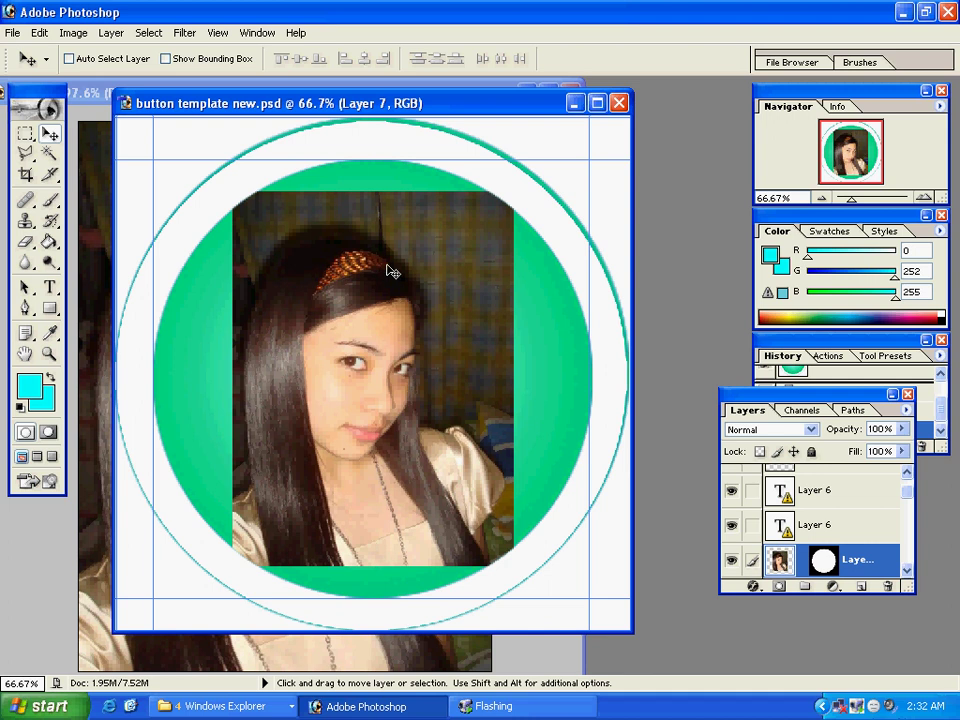
Move the pasted photo within the circle so its upper-left corner meets the circle's upper and left guides
{"action": "right_click", "coordinate": [406, 295]}
{"action": "left_click", "coordinate": [425, 303]}
{"action": "left_click_drag", "start_coordinate": [425, 303], "coordinate": [338, 276]}
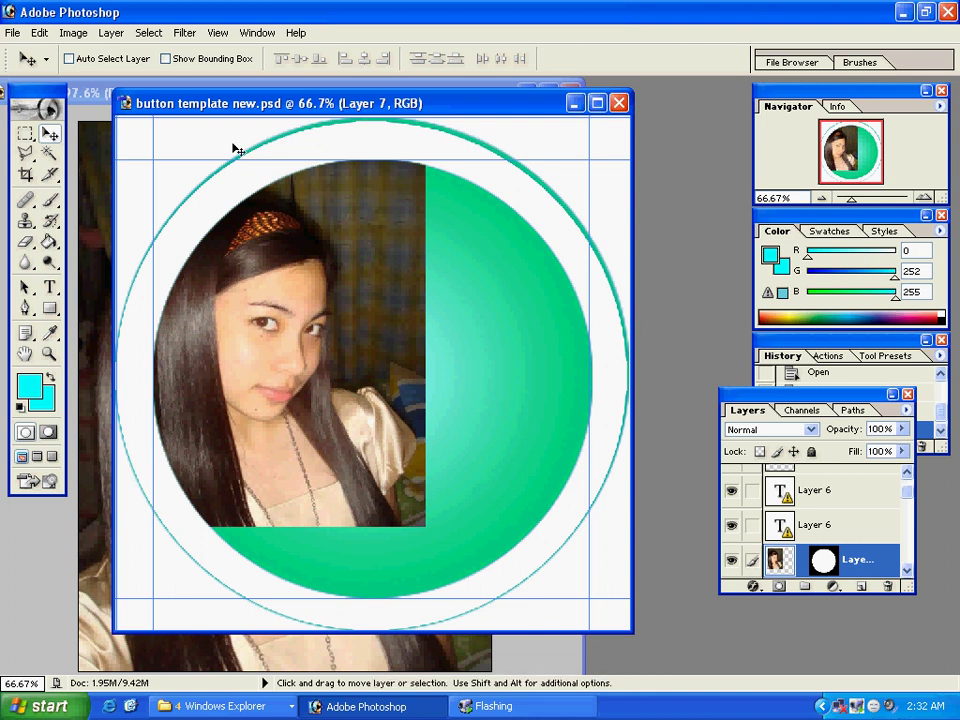
{"action": "right_click", "coordinate": [310, 266]}
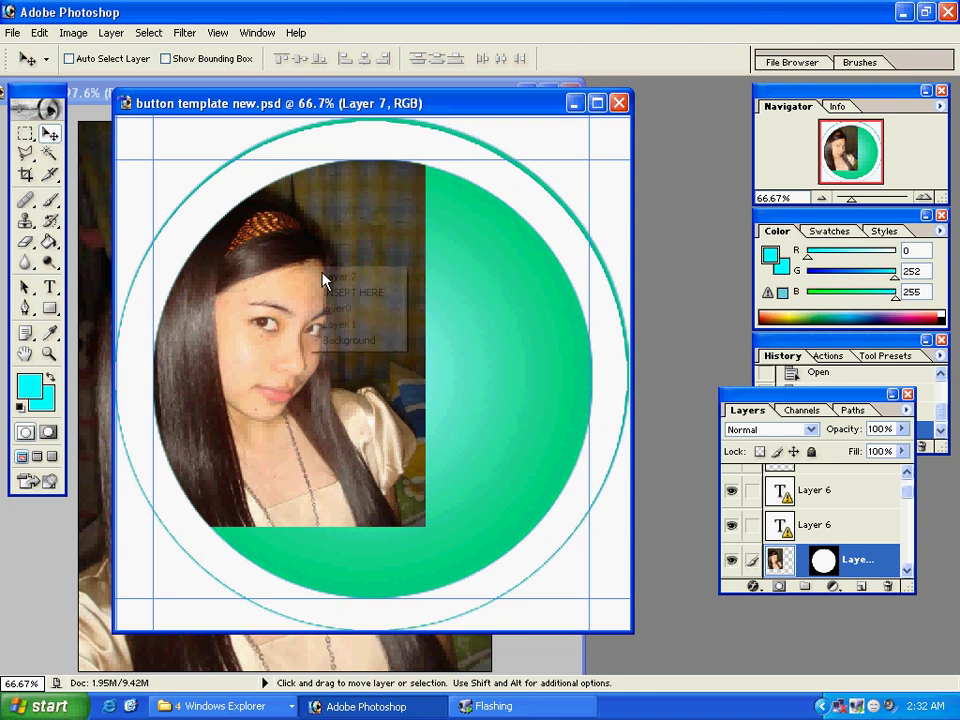
{"action": "left_click", "coordinate": [332, 276]}
{"action": "left_click_drag", "start_coordinate": [345, 274], "coordinate": [302, 272]}
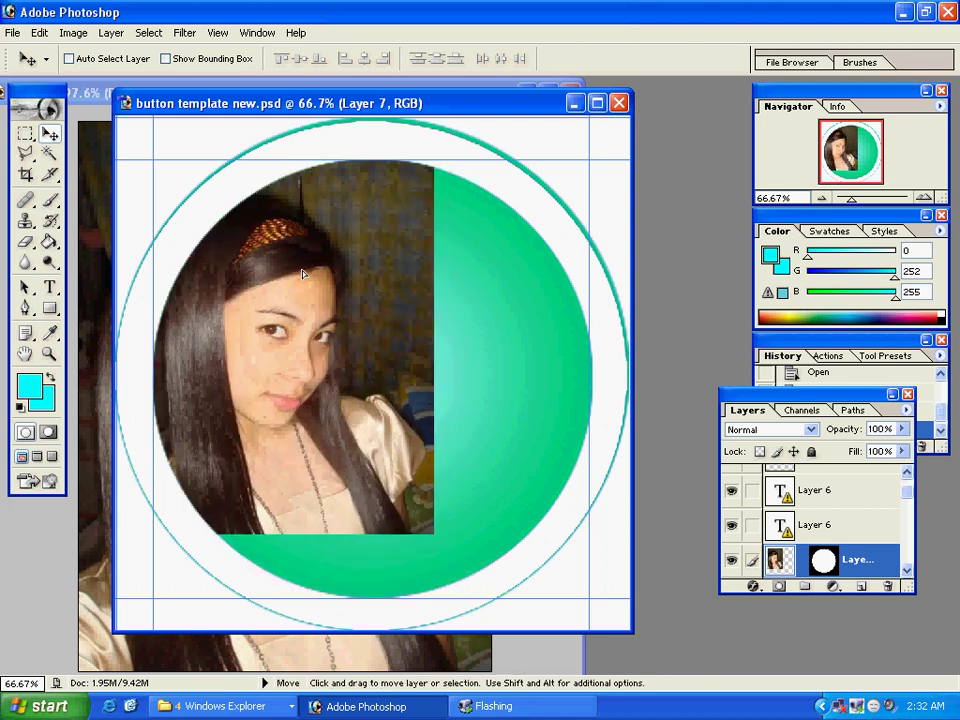
Free Transform the pasted photo to 155.1% width and 152.6% height, positioning it to fill the whole circle with the face centred
{"action": "key", "text": "ctrl+t"}
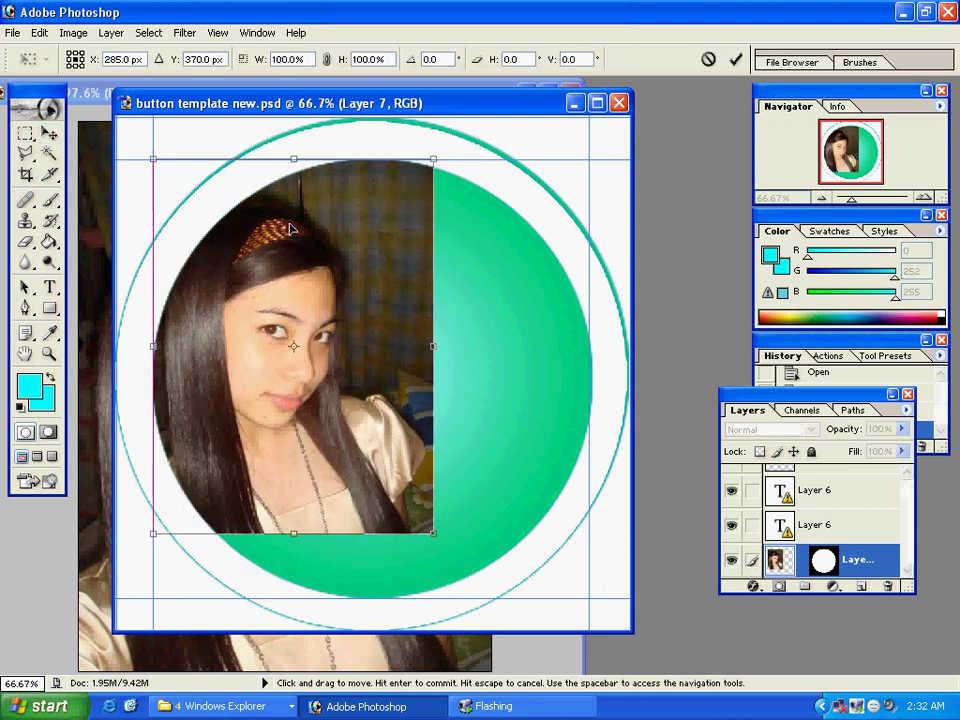
{"action": "left_click", "coordinate": [39, 33]}
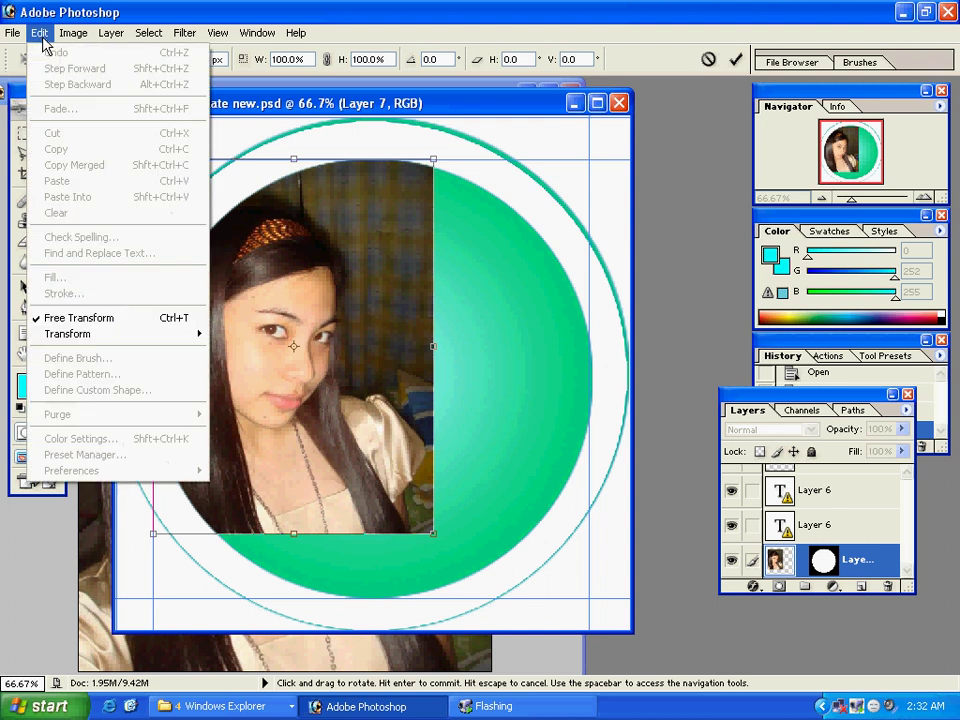
{"action": "left_click", "coordinate": [124, 317]}
{"action": "left_click_drag", "start_coordinate": [435, 535], "coordinate": [642, 686]}
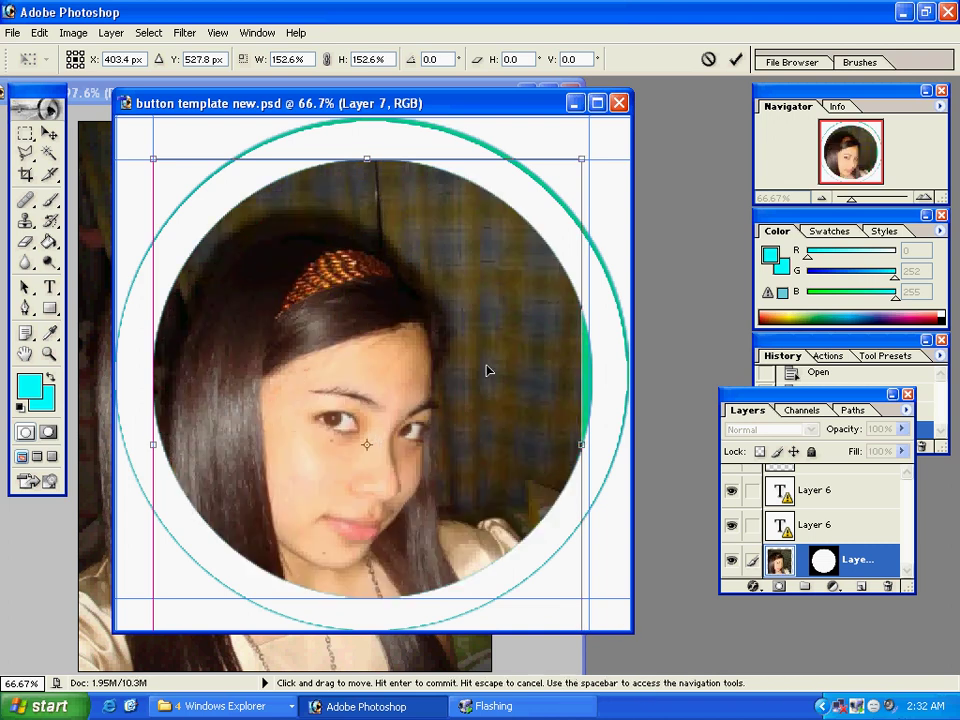
{"action": "left_click_drag", "start_coordinate": [518, 349], "coordinate": [493, 321]}
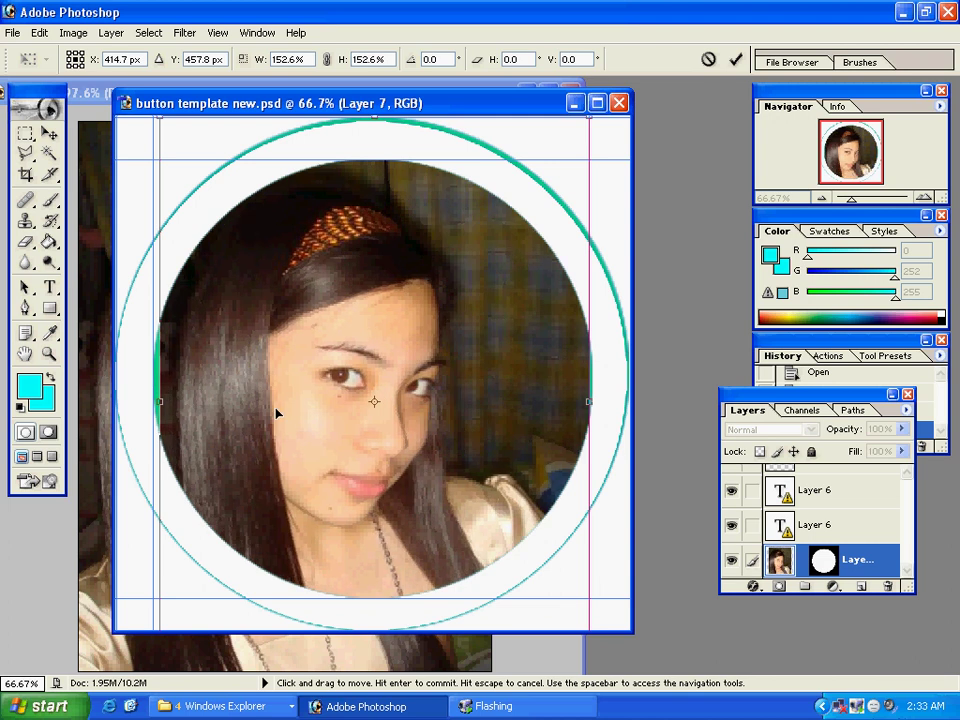
{"action": "left_click_drag", "start_coordinate": [160, 401], "coordinate": [153, 401]}
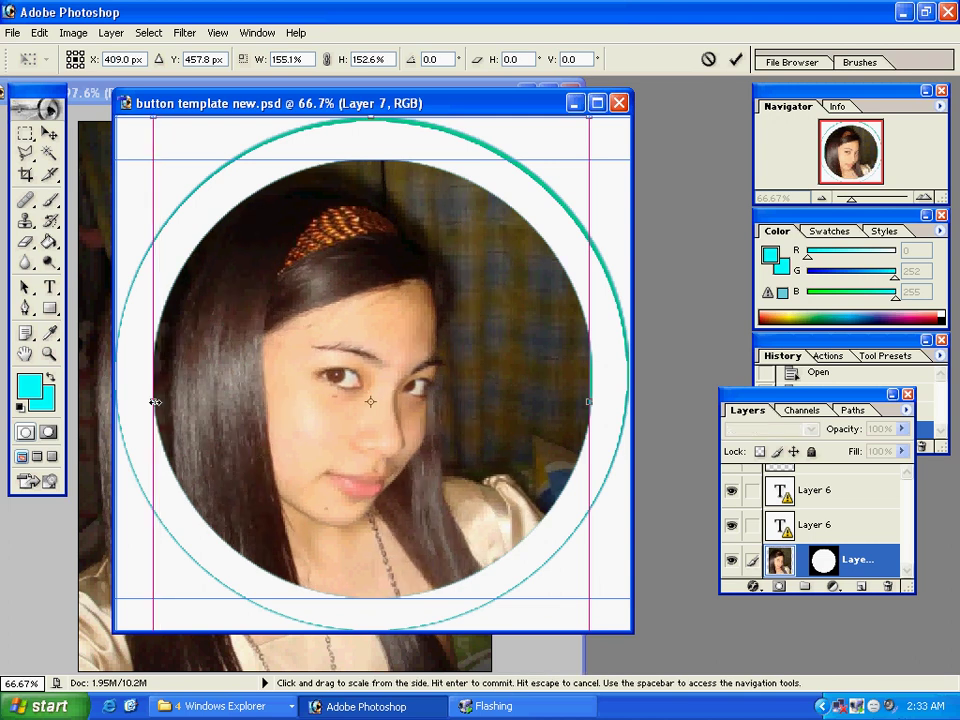
{"action": "key", "text": "Return"}
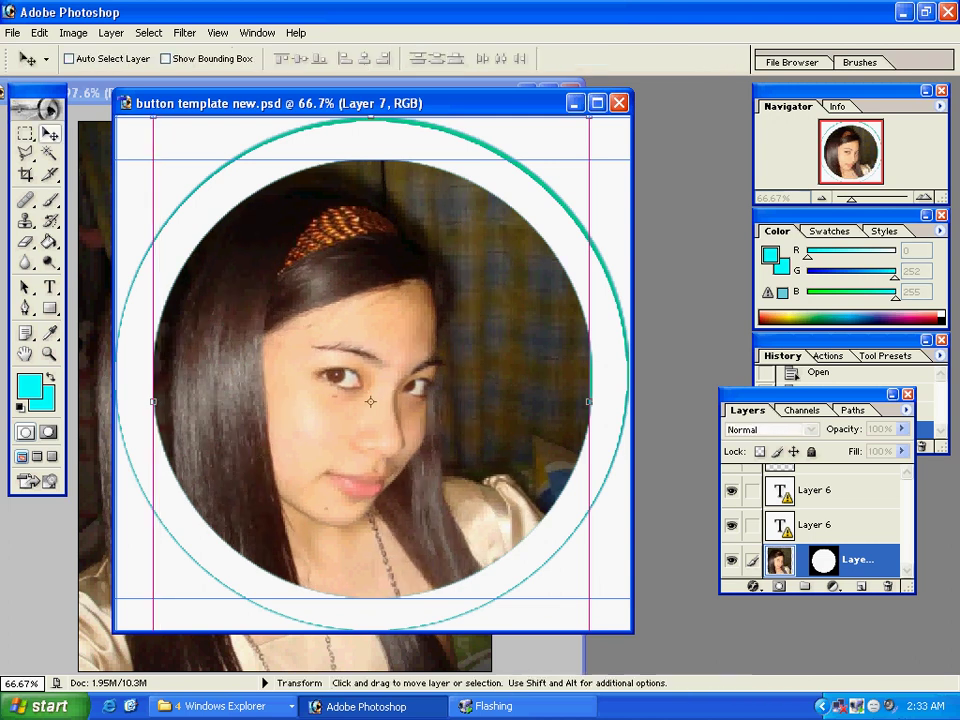
Add the pictured person's first name in capitals as magenta Times New Roman text near the circle's lower edge
{"action": "key", "text": "ctrl+minus"}
{"action": "key", "text": "ctrl+plus"}
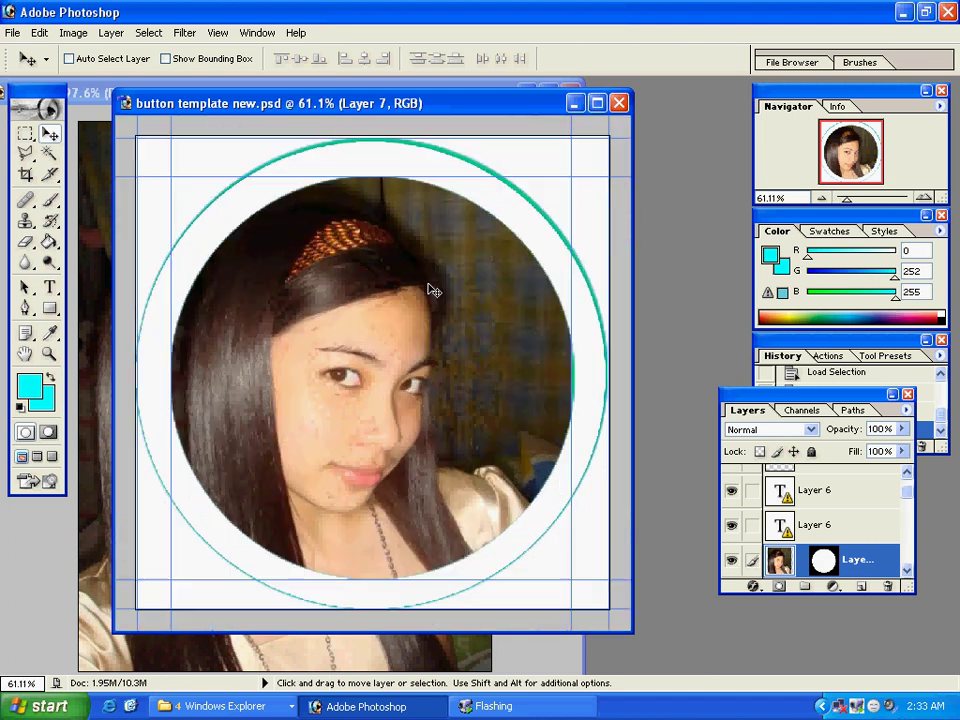
{"action": "left_click_drag", "start_coordinate": [369, 103], "coordinate": [415, 101]}
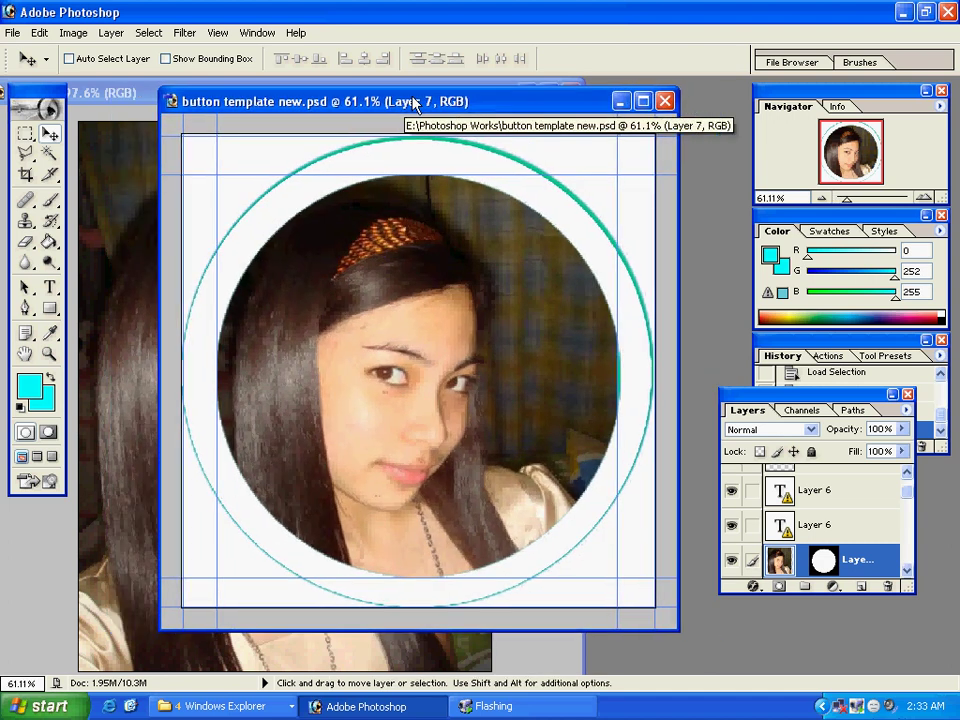
{"action": "left_click_drag", "start_coordinate": [470, 101], "coordinate": [341, 86]}
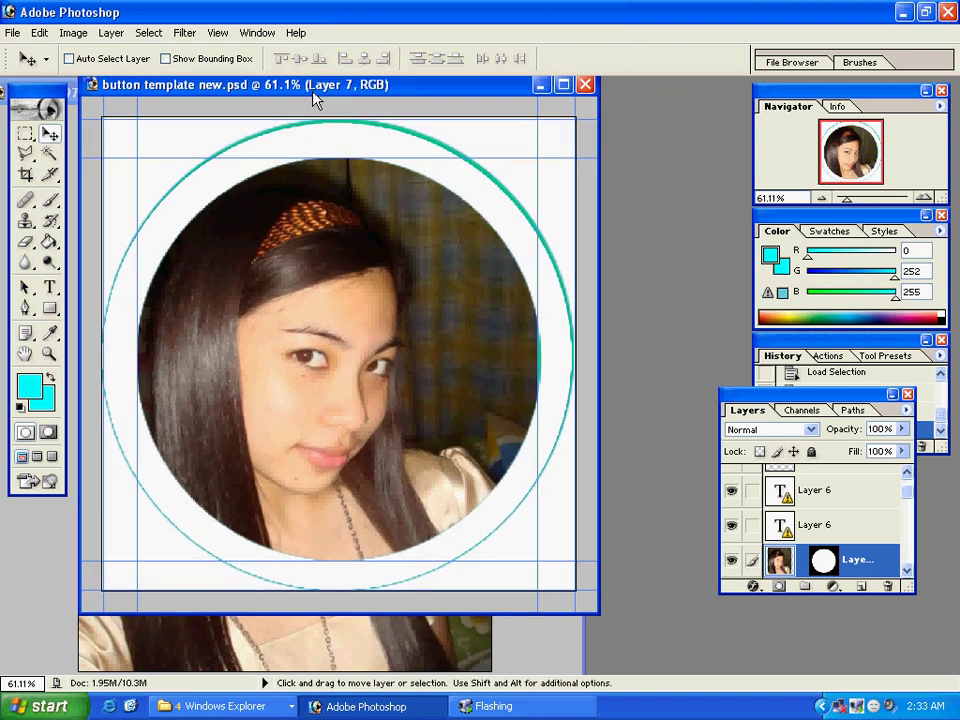
{"action": "left_click", "coordinate": [50, 288]}
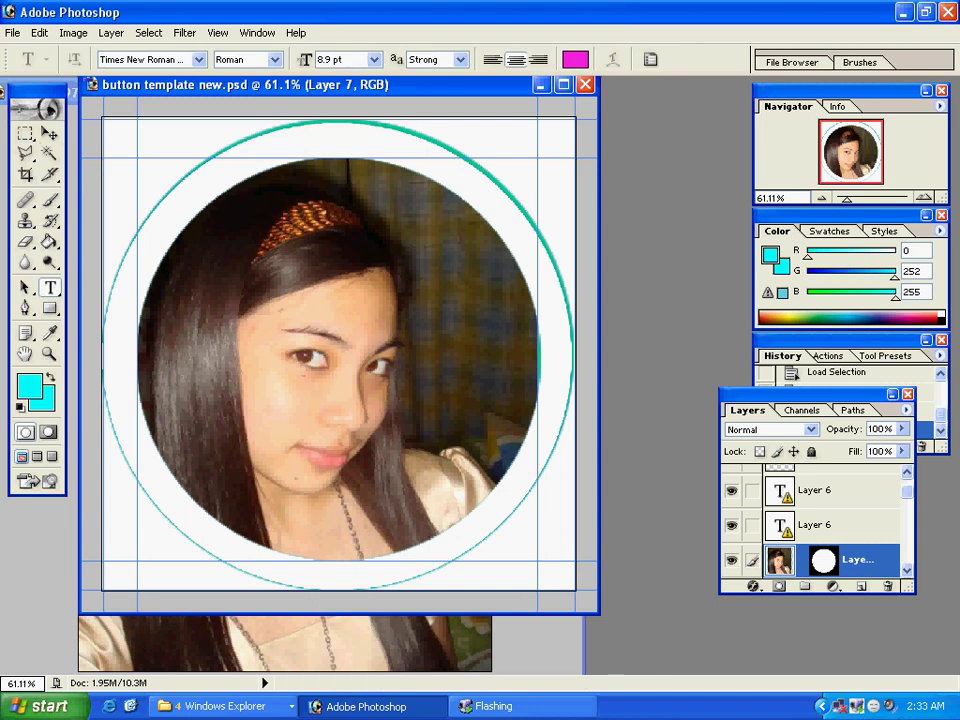
{"action": "left_click", "coordinate": [389, 550]}
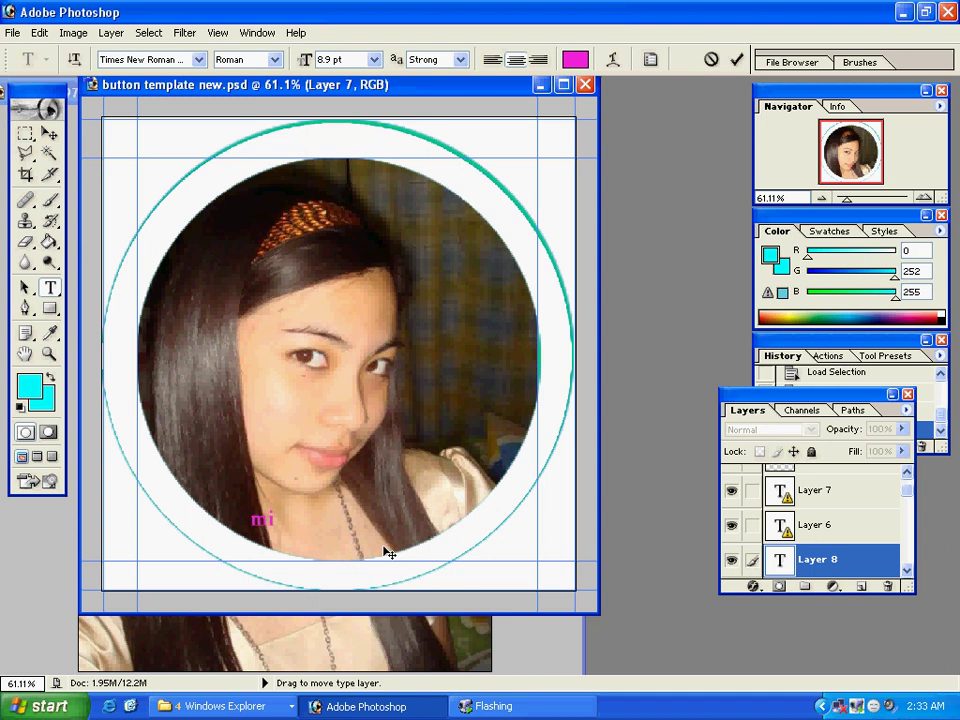
{"action": "type", "text": "MICHELLE"}
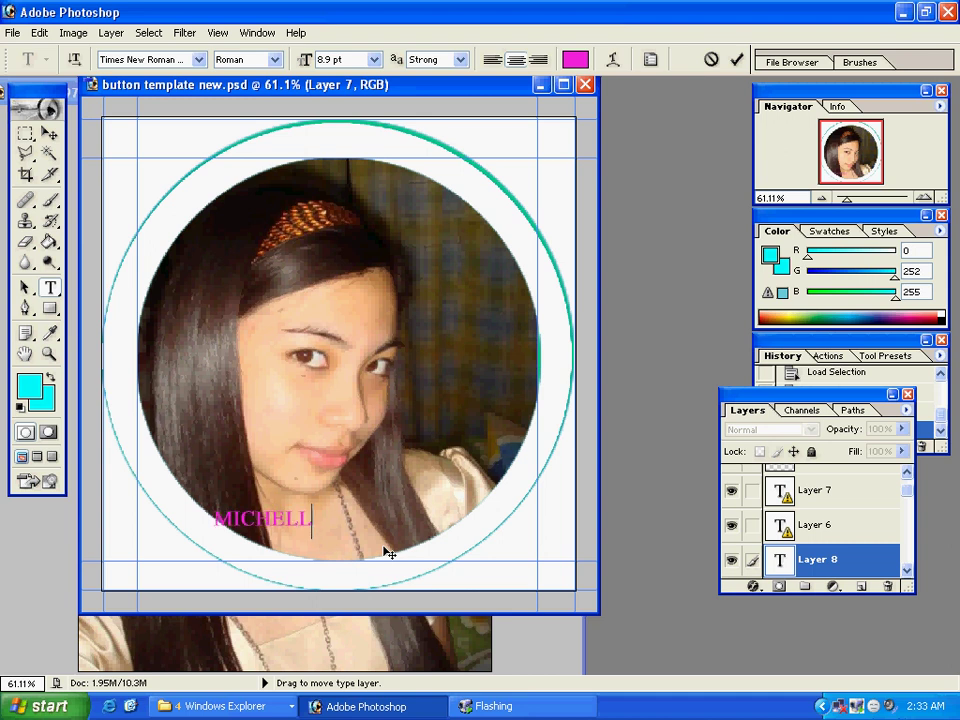
Enlarge the name text to 14.9 pt and move it to the middle of the circle's lower part
{"action": "key", "text": "ctrl+a"}
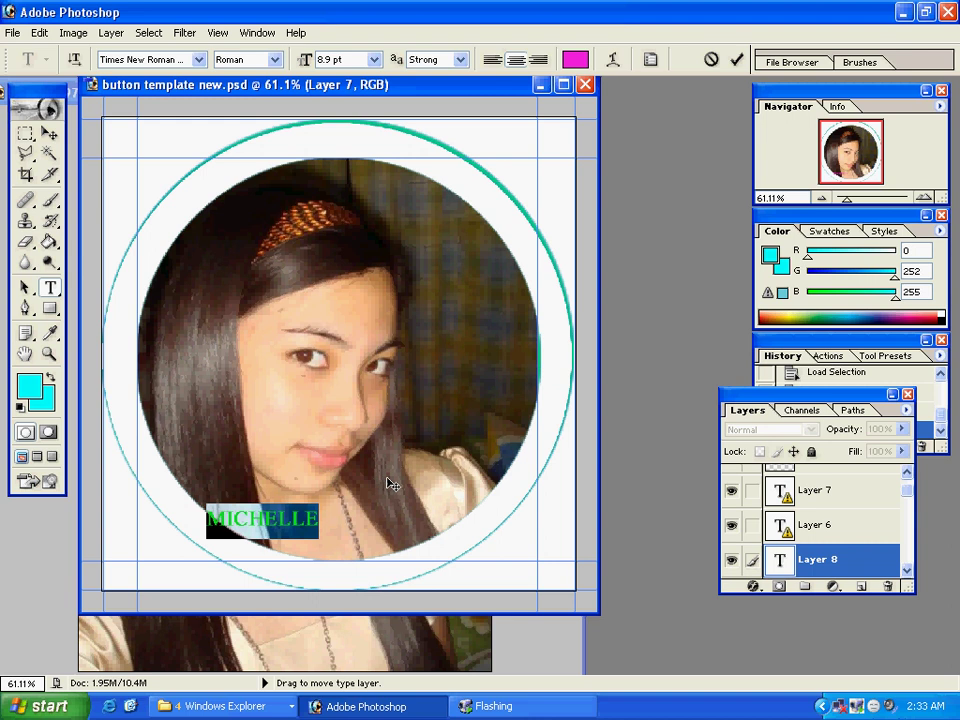
{"action": "left_click_drag", "start_coordinate": [392, 484], "coordinate": [441, 484]}
{"action": "key", "text": "ctrl+shift+period"}
{"action": "key", "text": "ctrl+shift+period"}
{"action": "key", "text": "ctrl+shift+period"}
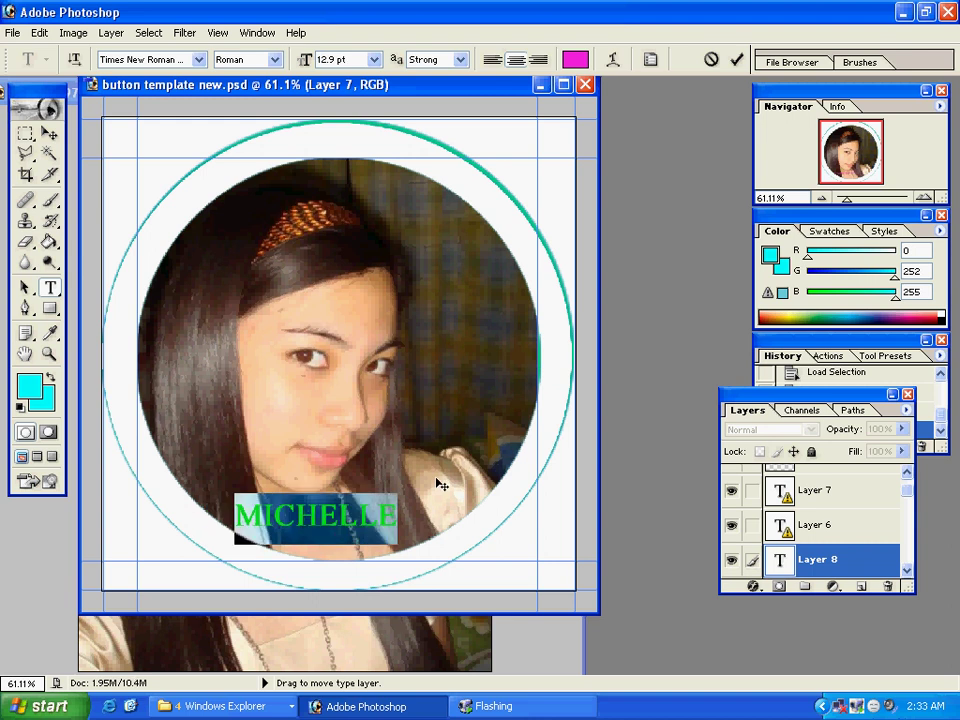
{"action": "mouse_move", "coordinate": [441, 484]}
{"action": "left_mouse_down"}
{"action": "mouse_move", "coordinate": [448, 476]}
{"action": "mouse_move", "coordinate": [435, 497]}
{"action": "left_mouse_up"}
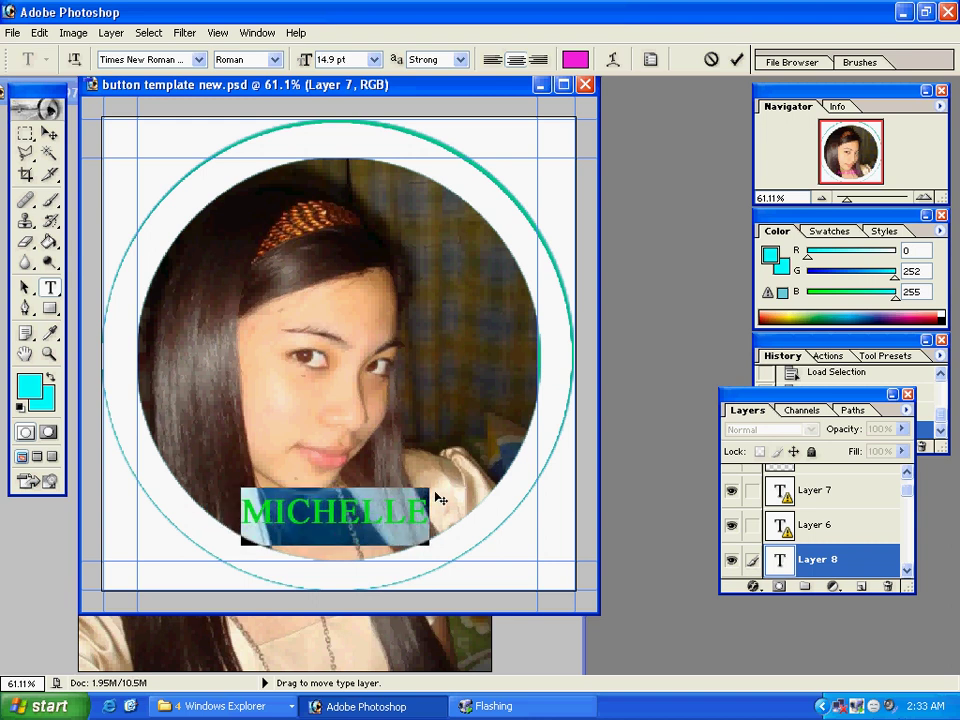
{"action": "left_click", "coordinate": [435, 497]}
Change the font of the whole name text to Monotype Corsiva
{"action": "key", "text": "ctrl+a"}
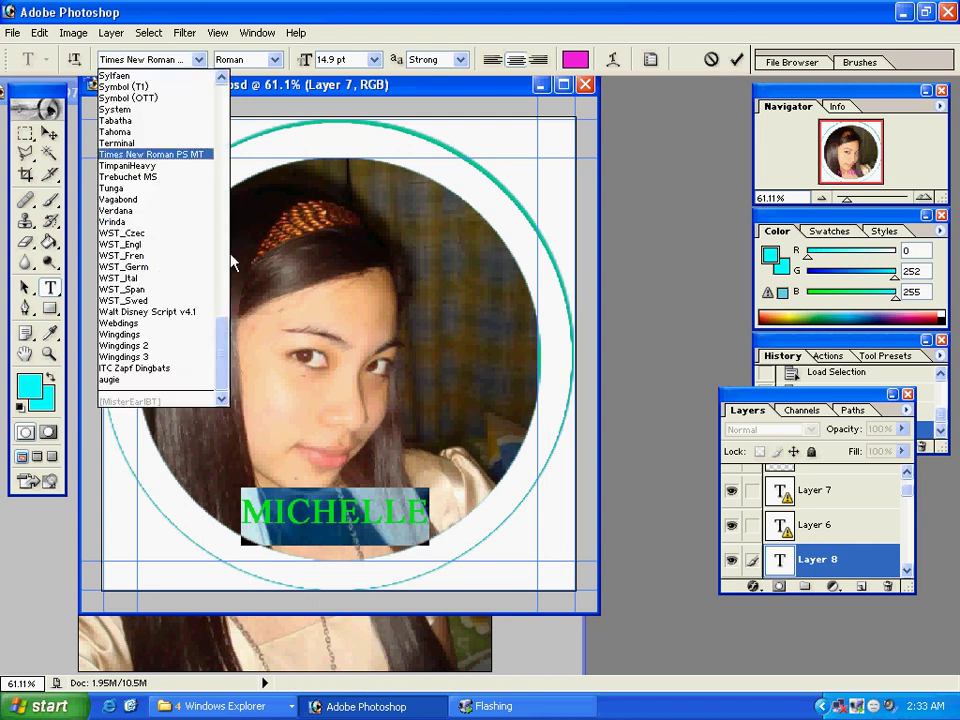
{"action": "left_click_drag", "start_coordinate": [223, 336], "coordinate": [220, 204]}
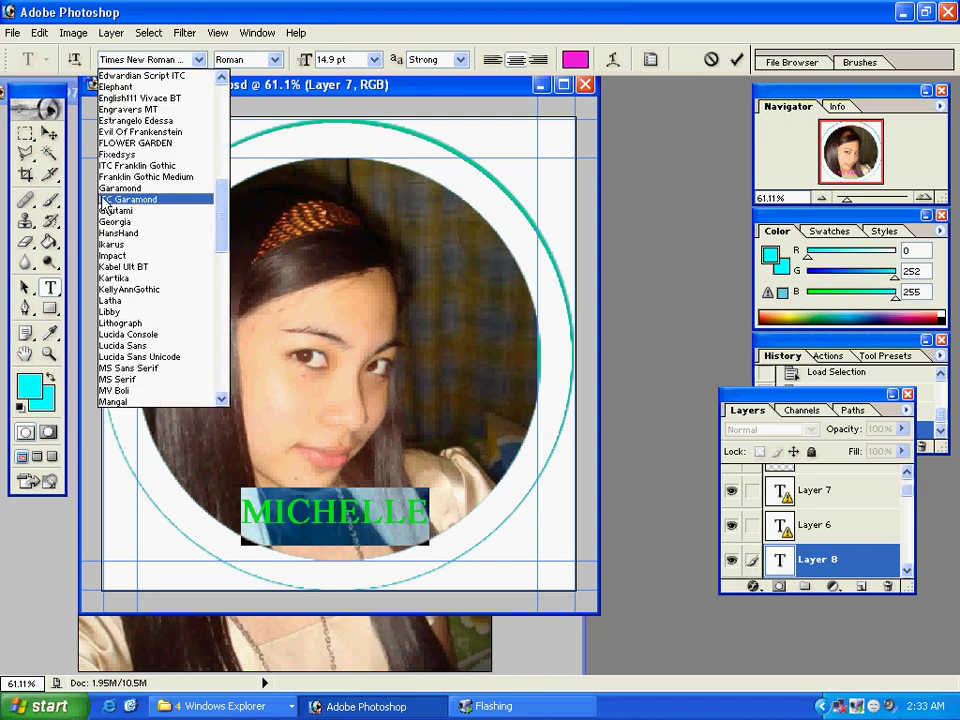
{"action": "left_click", "coordinate": [140, 188]}
{"action": "left_click", "coordinate": [162, 62]}
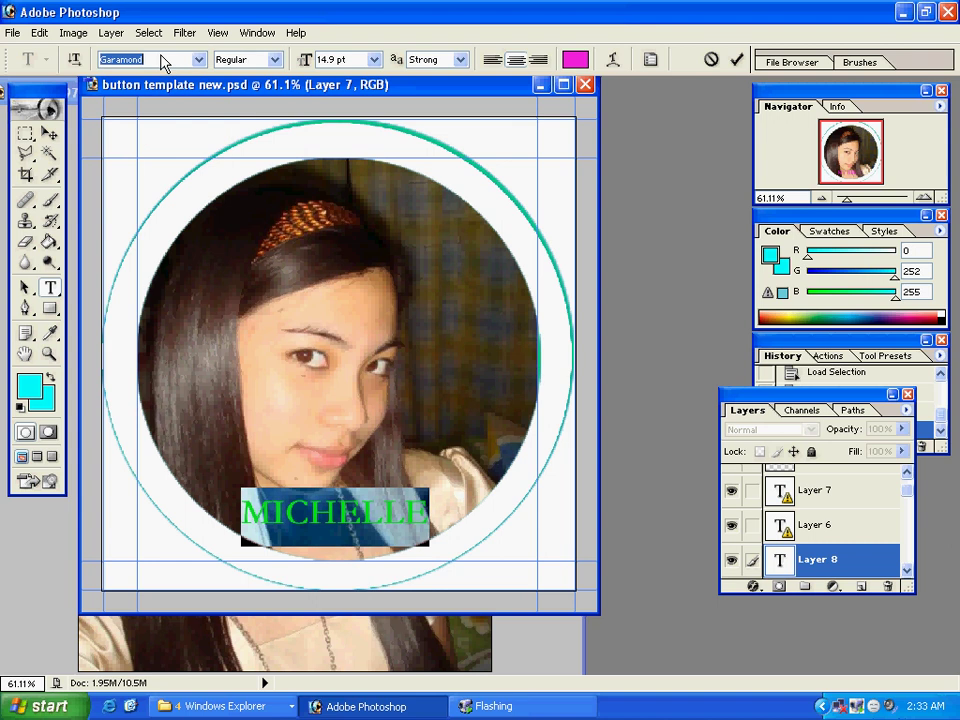
{"action": "type", "text": "Monotype Corsiva"}
{"action": "key", "text": "Return"}
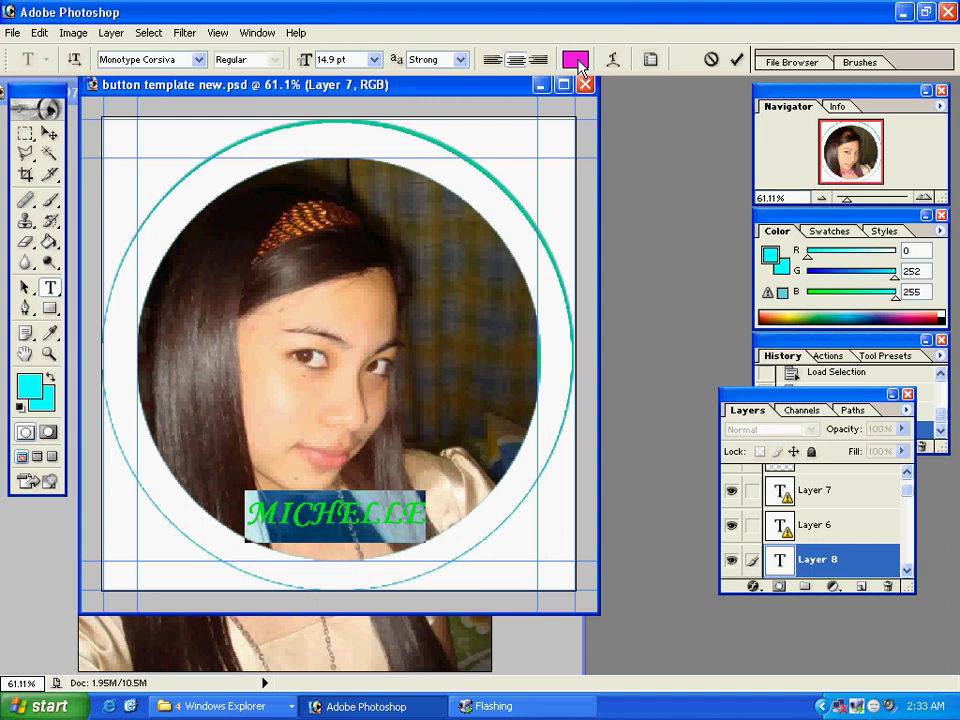
{"action": "left_click", "coordinate": [392, 530]}
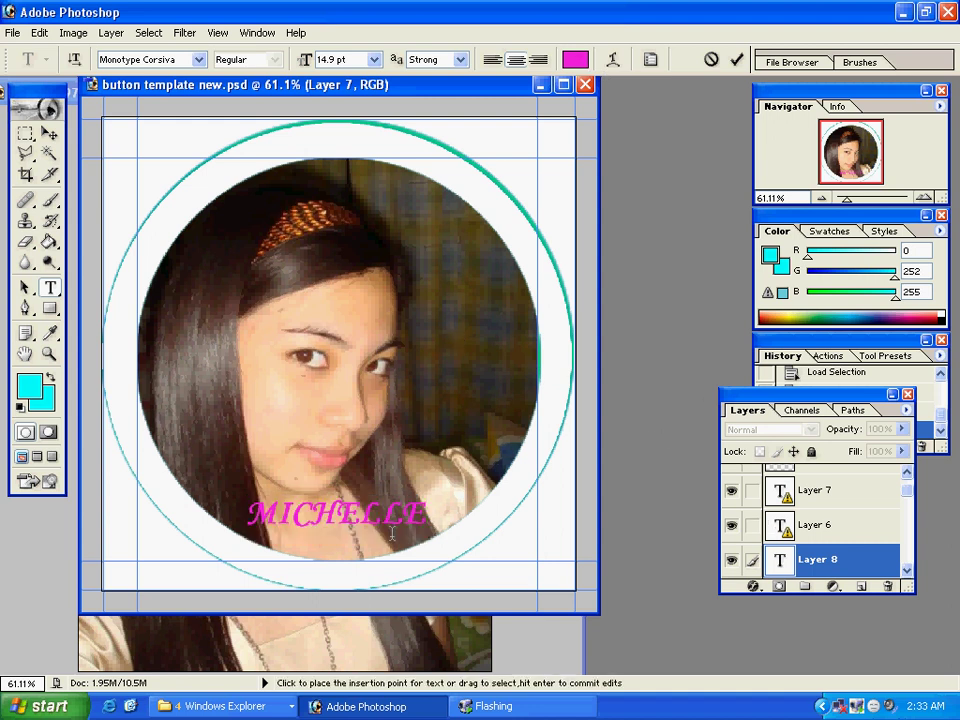
{"action": "double_click", "coordinate": [335, 515]}
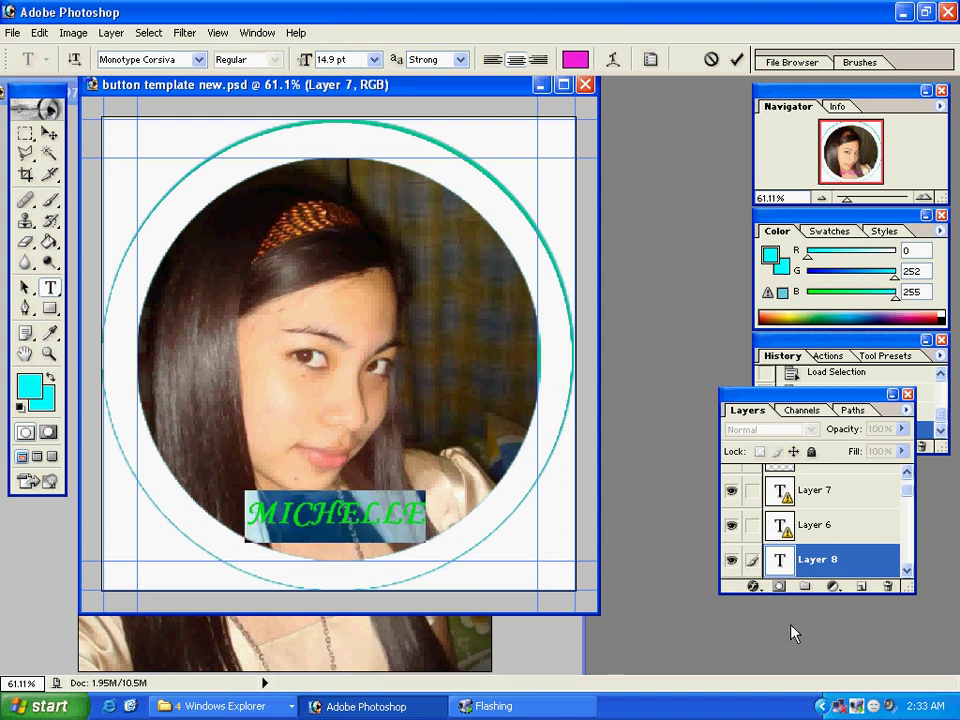
Add a white (FFFFFF) outside Stroke of about 6 px to the name text layer
{"action": "left_click", "coordinate": [753, 587]}
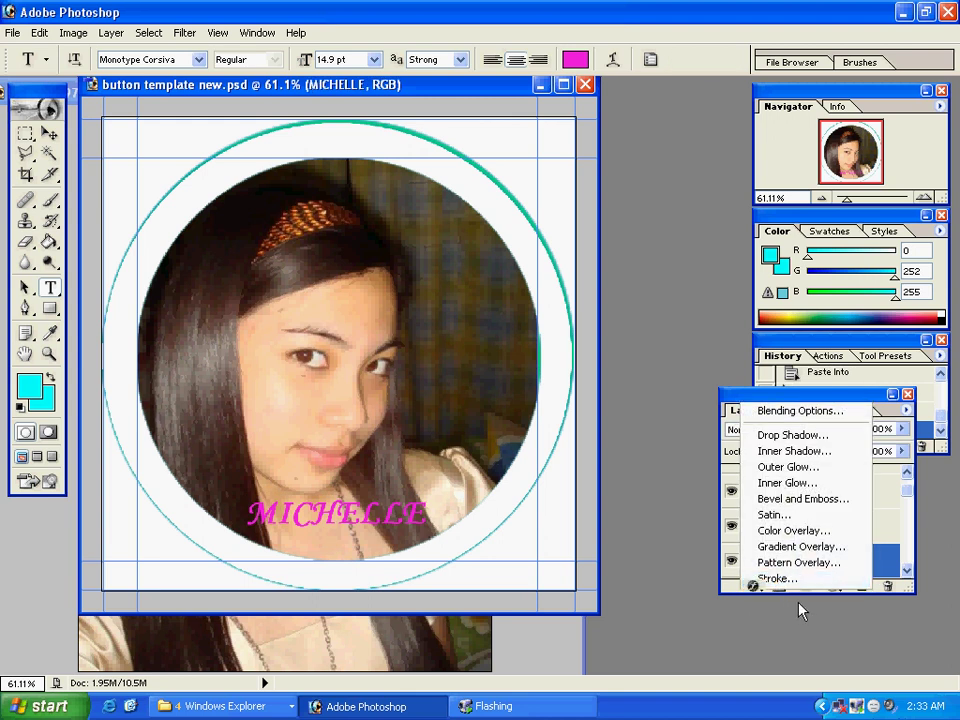
{"action": "left_click", "coordinate": [776, 578]}
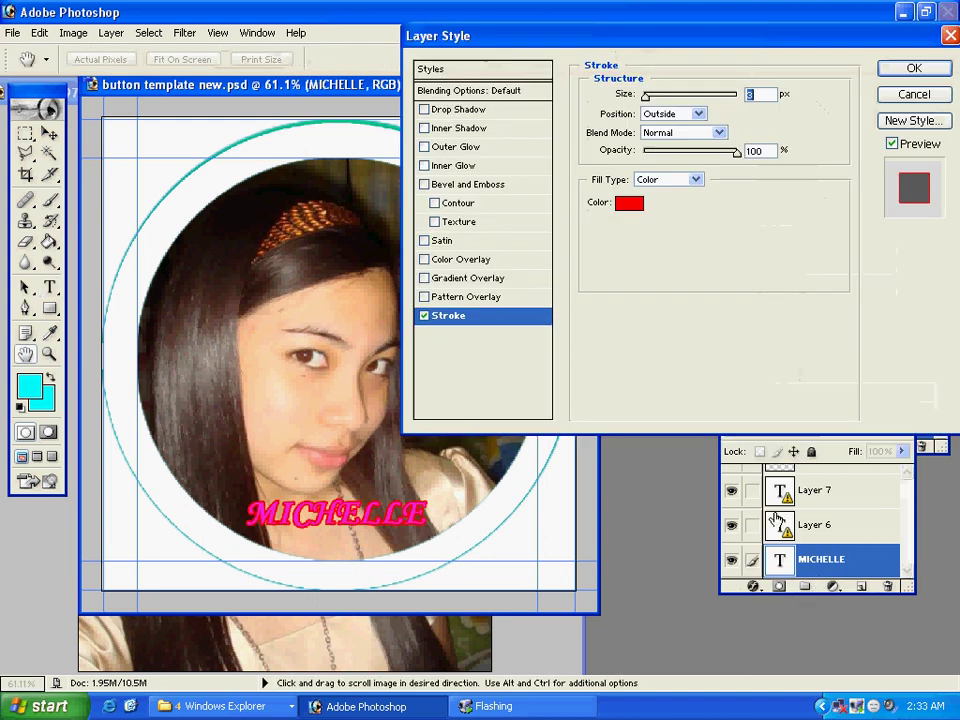
{"action": "left_click", "coordinate": [628, 205]}
{"action": "left_click_drag", "start_coordinate": [697, 289], "coordinate": [493, 69]}
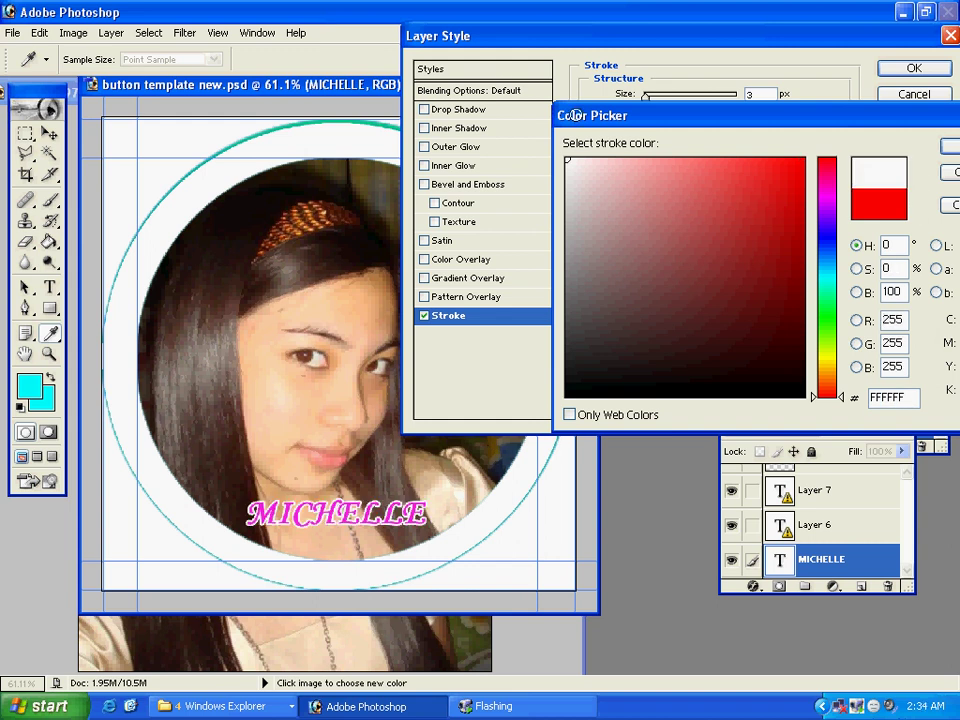
{"action": "left_click", "coordinate": [947, 146]}
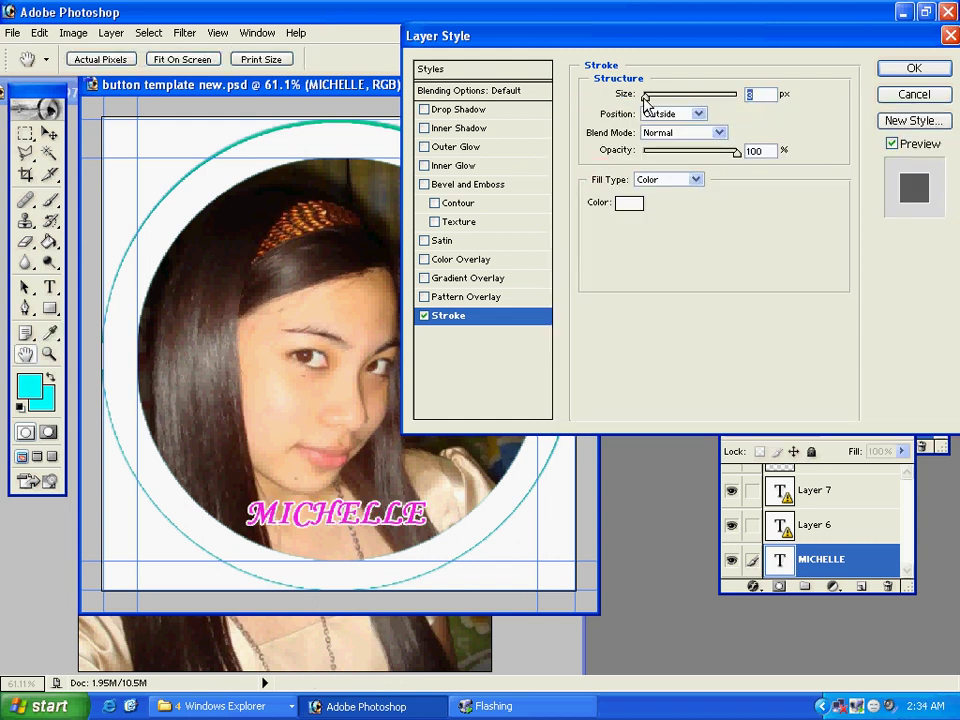
{"action": "left_click_drag", "start_coordinate": [647, 96], "coordinate": [650, 104]}
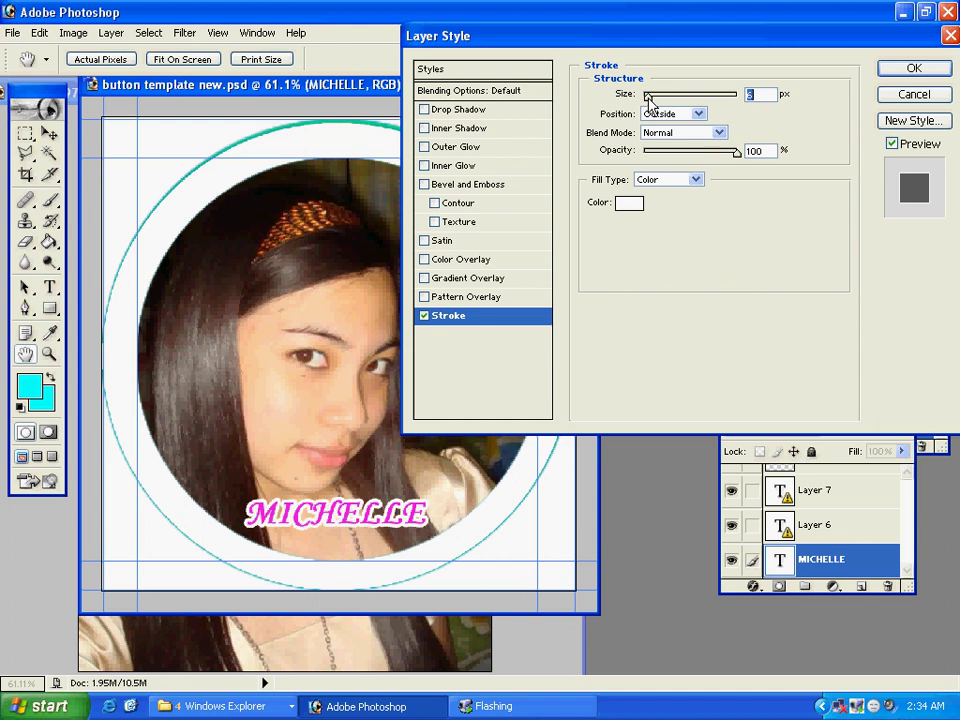
Add an Outer Glow with 17% spread and about 29 px size to the name text, and shift the text slightly down
{"action": "left_click", "coordinate": [462, 147]}
{"action": "left_click_drag", "start_coordinate": [644, 221], "coordinate": [660, 242]}
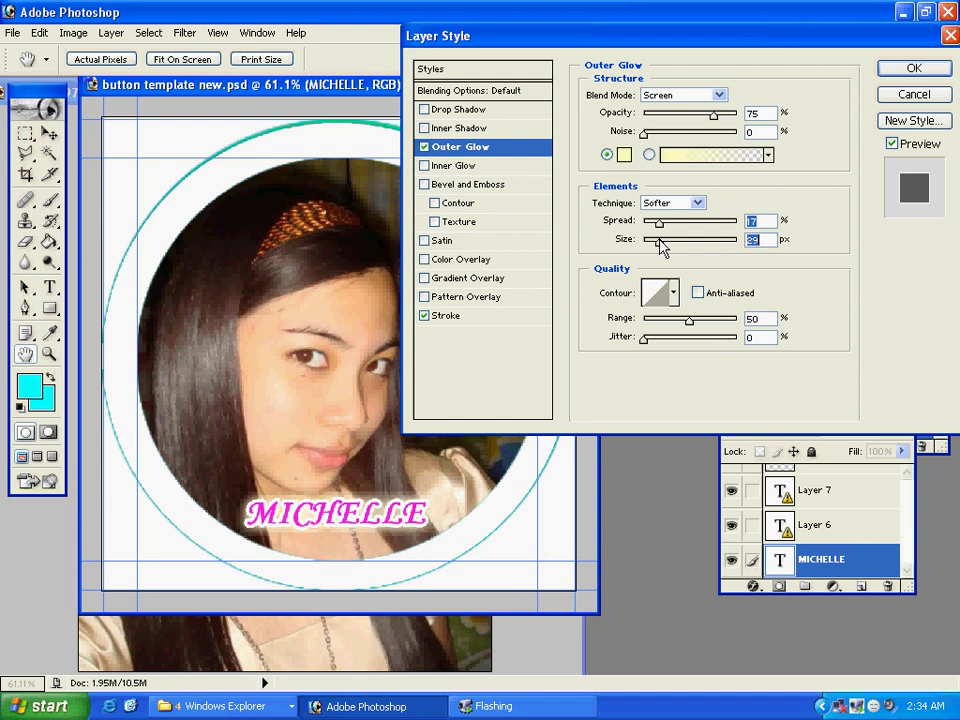
{"action": "left_click", "coordinate": [914, 68]}
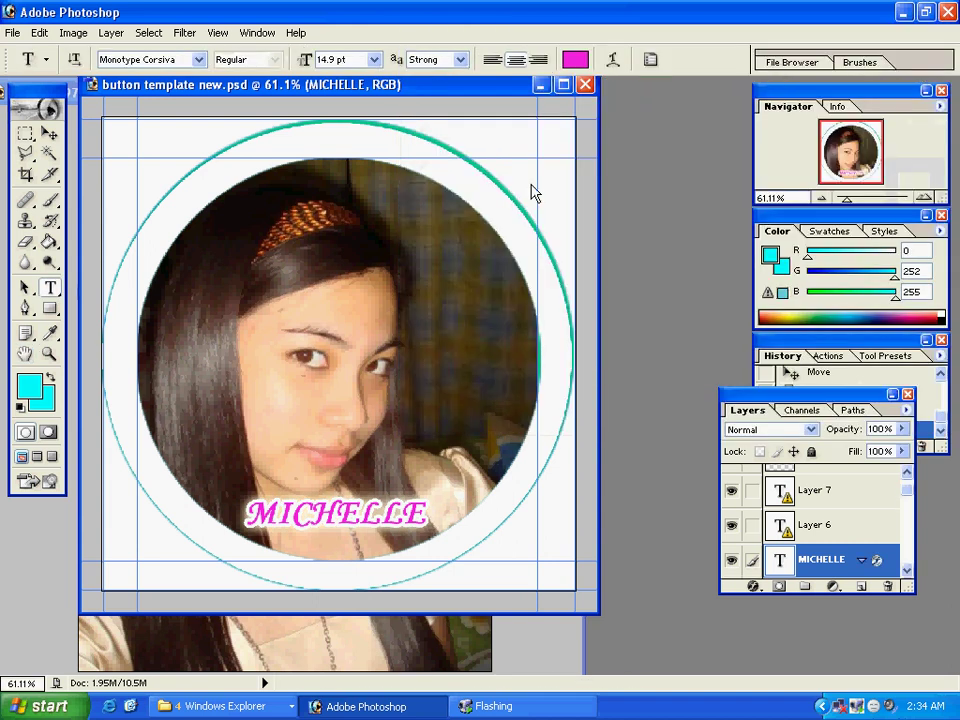
{"action": "left_click", "coordinate": [49, 134]}
{"action": "mouse_move", "coordinate": [349, 514]}
{"action": "left_mouse_down"}
{"action": "mouse_move", "coordinate": [347, 279]}
{"action": "mouse_move", "coordinate": [321, 224]}
{"action": "mouse_move", "coordinate": [325, 203]}
{"action": "mouse_move", "coordinate": [335, 520]}
{"action": "left_mouse_up"}
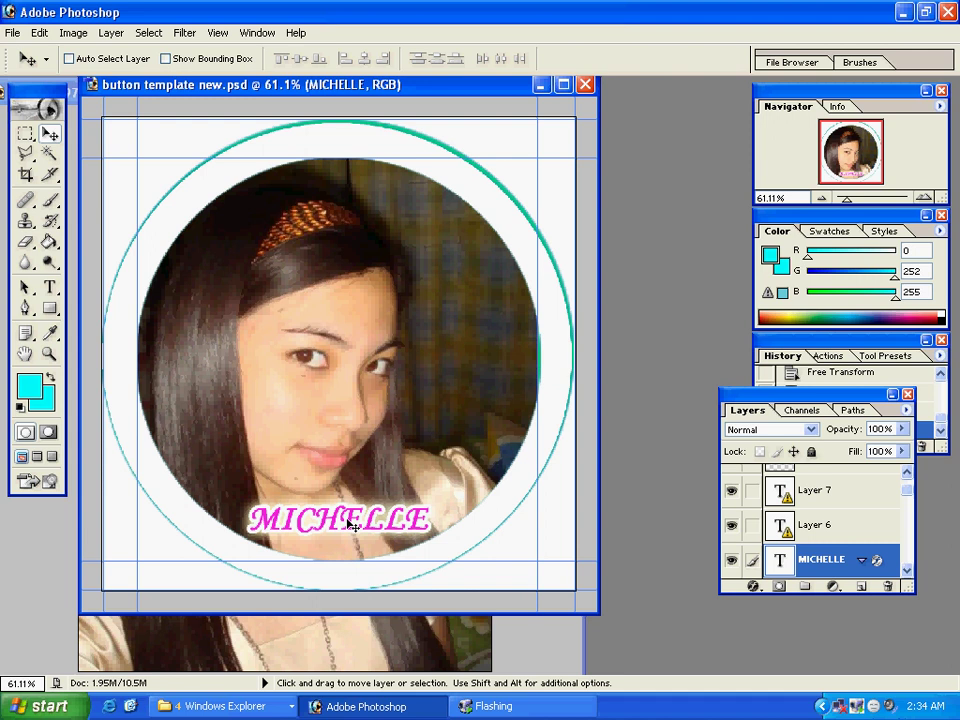
Warp the name text with a horizontal Arc style at +50% bend, removing its faux bold attribute
{"action": "left_click", "coordinate": [49, 287]}
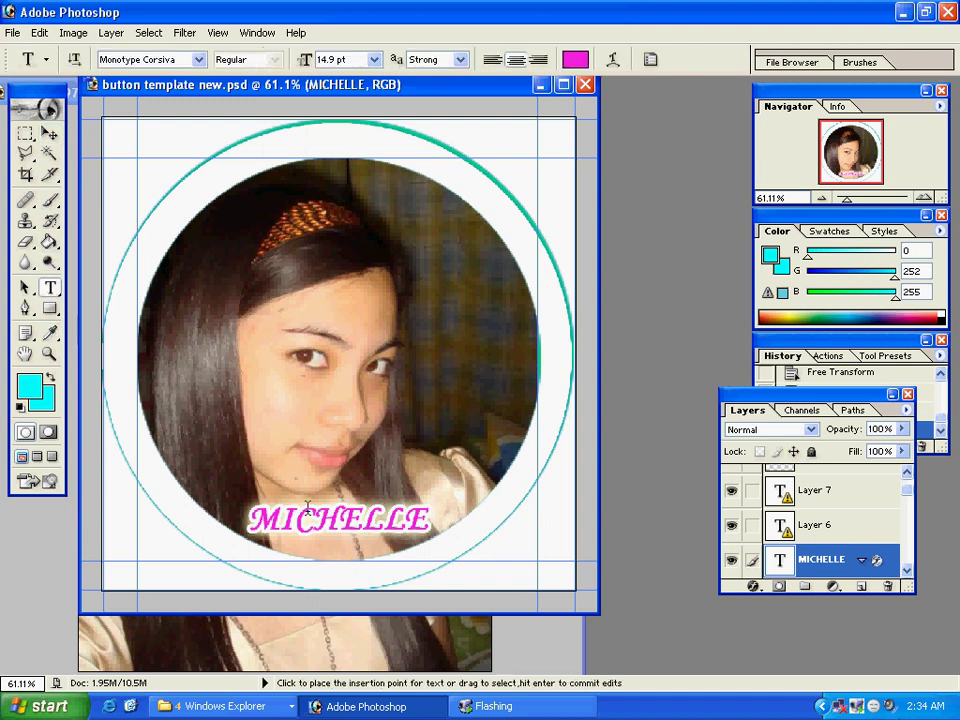
{"action": "left_click_drag", "start_coordinate": [248, 519], "coordinate": [474, 512]}
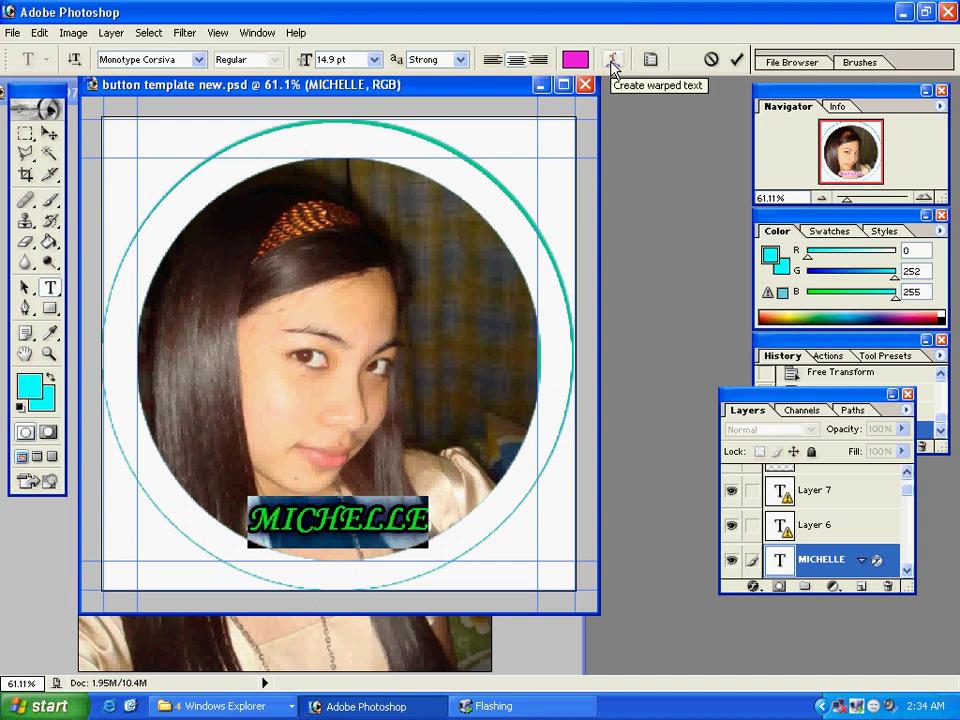
{"action": "left_click", "coordinate": [613, 62]}
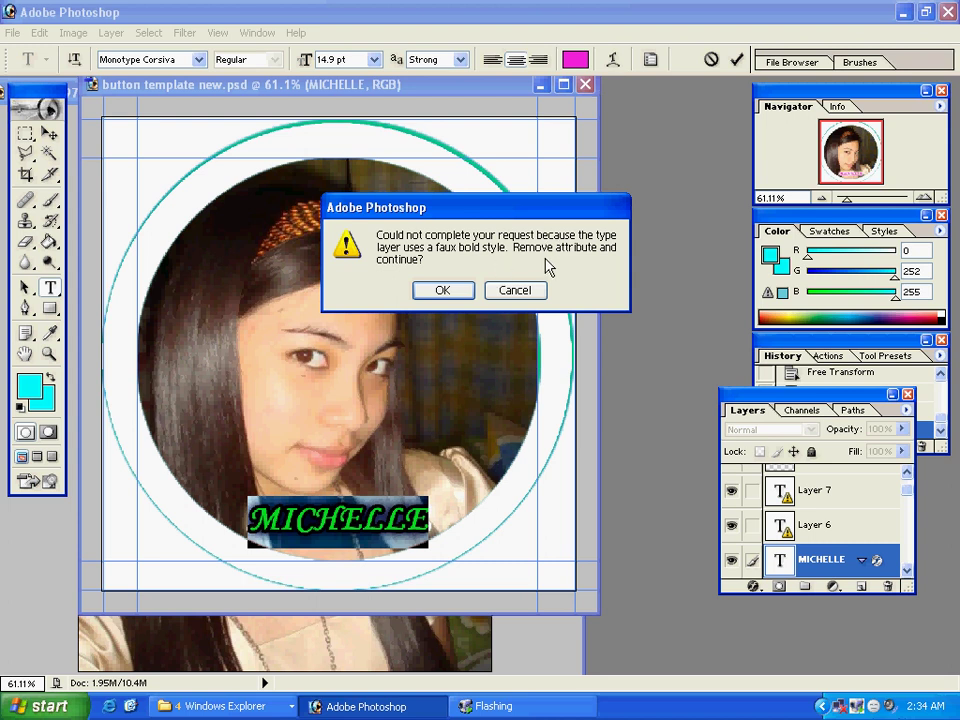
{"action": "left_click", "coordinate": [468, 289]}
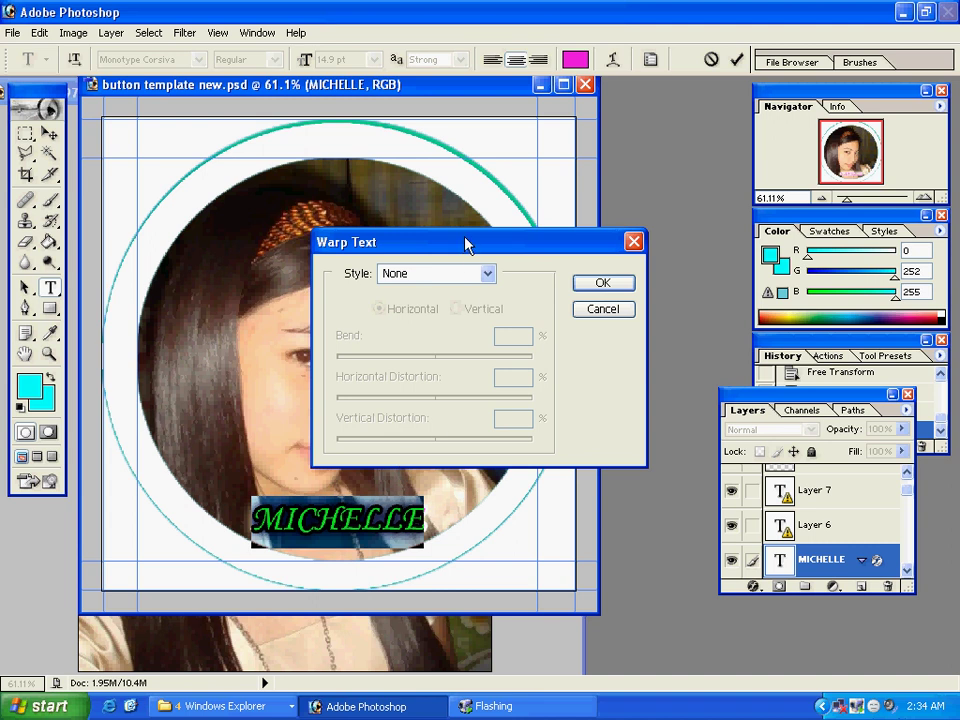
{"action": "left_click_drag", "start_coordinate": [466, 245], "coordinate": [524, 190]}
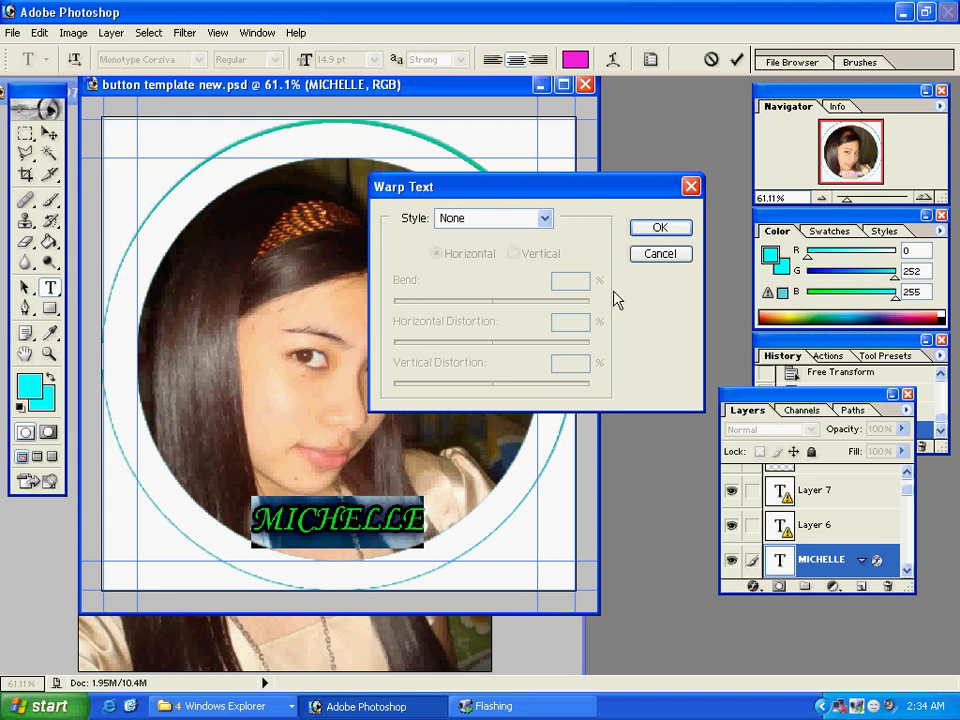
{"action": "left_click", "coordinate": [545, 219]}
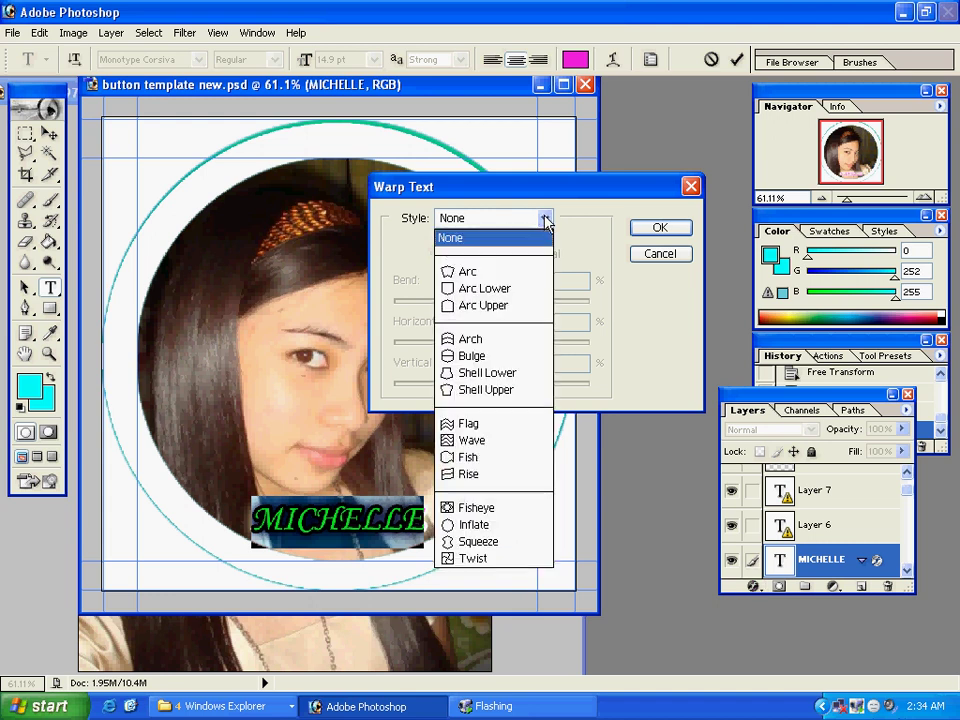
{"action": "left_click", "coordinate": [506, 278]}
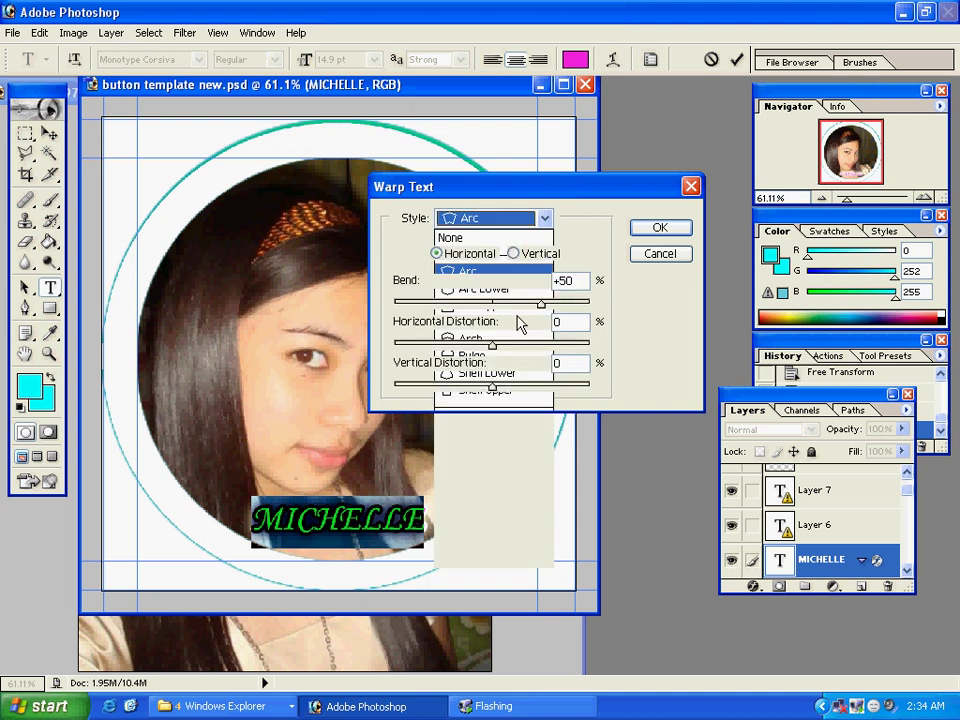
{"action": "left_click", "coordinate": [659, 228]}
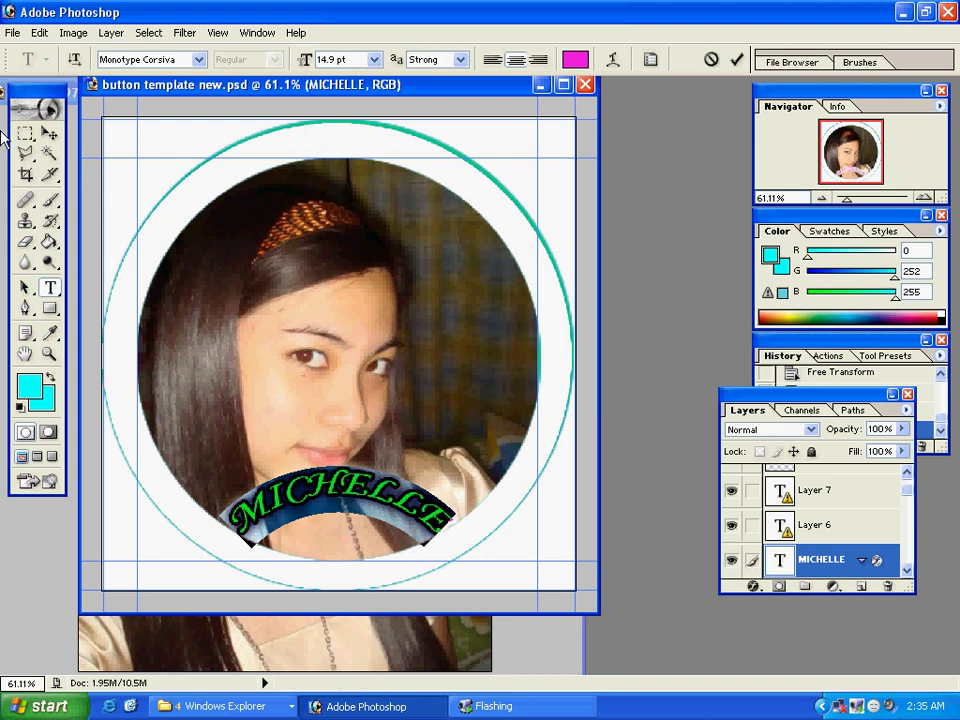
Move the arched name text to the top of the photo so it follows the circle's upper edge
{"action": "left_click", "coordinate": [48, 132]}
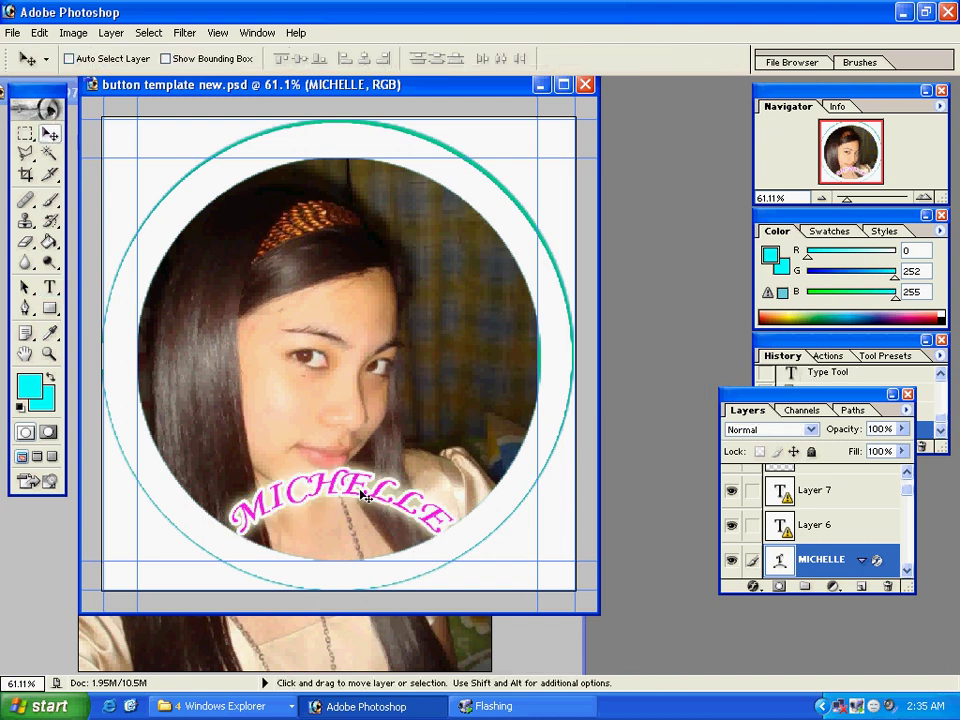
{"action": "left_click_drag", "start_coordinate": [366, 494], "coordinate": [361, 184]}
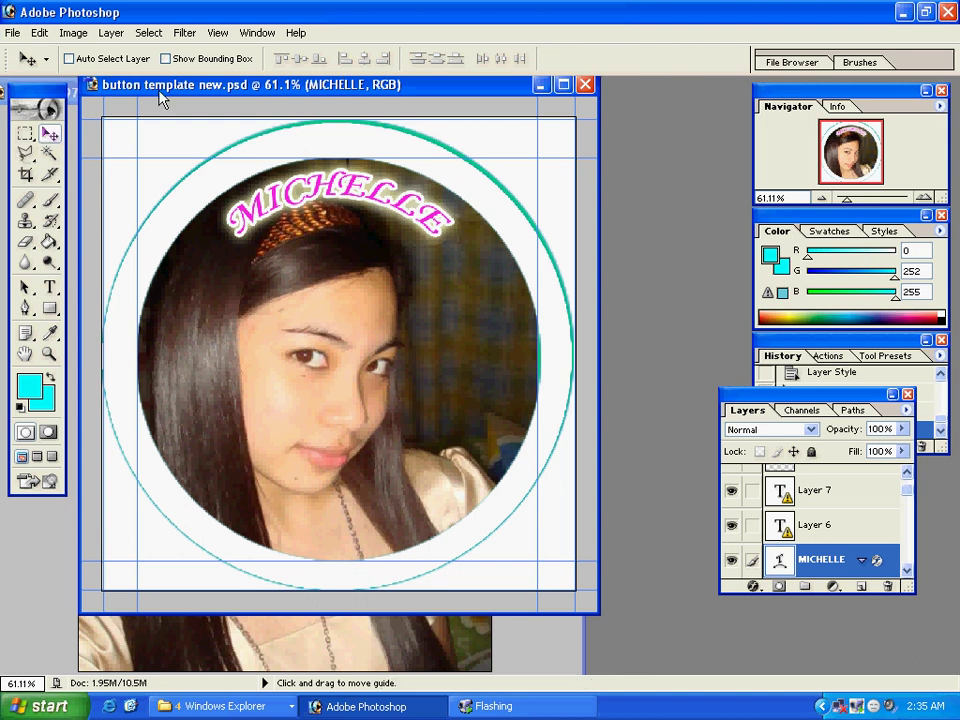
Check the button design's position and scaled size on the page in the print preview, and leave it without printing
{"action": "left_click_drag", "start_coordinate": [171, 86], "coordinate": [180, 118]}
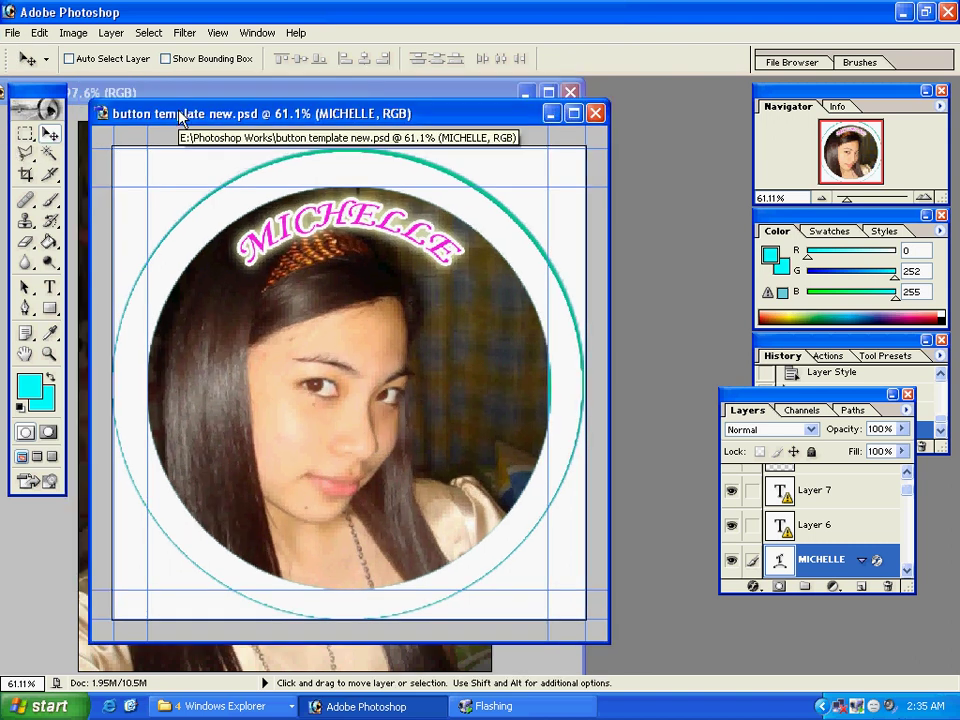
{"action": "key", "text": "ctrl+alt+p"}
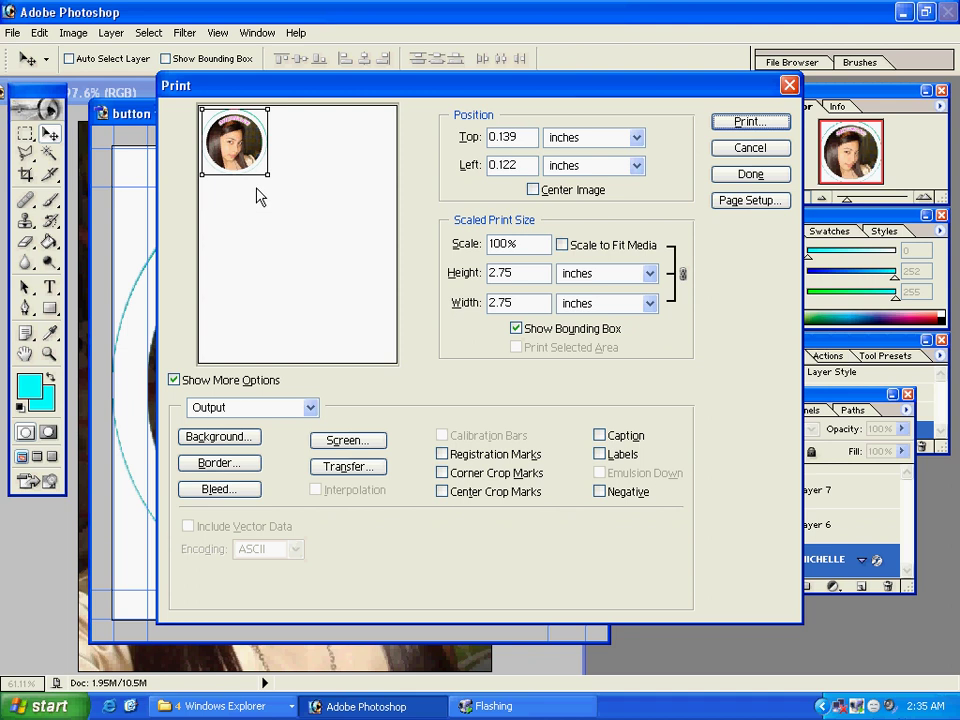
{"action": "left_click_drag", "start_coordinate": [362, 84], "coordinate": [424, 91]}
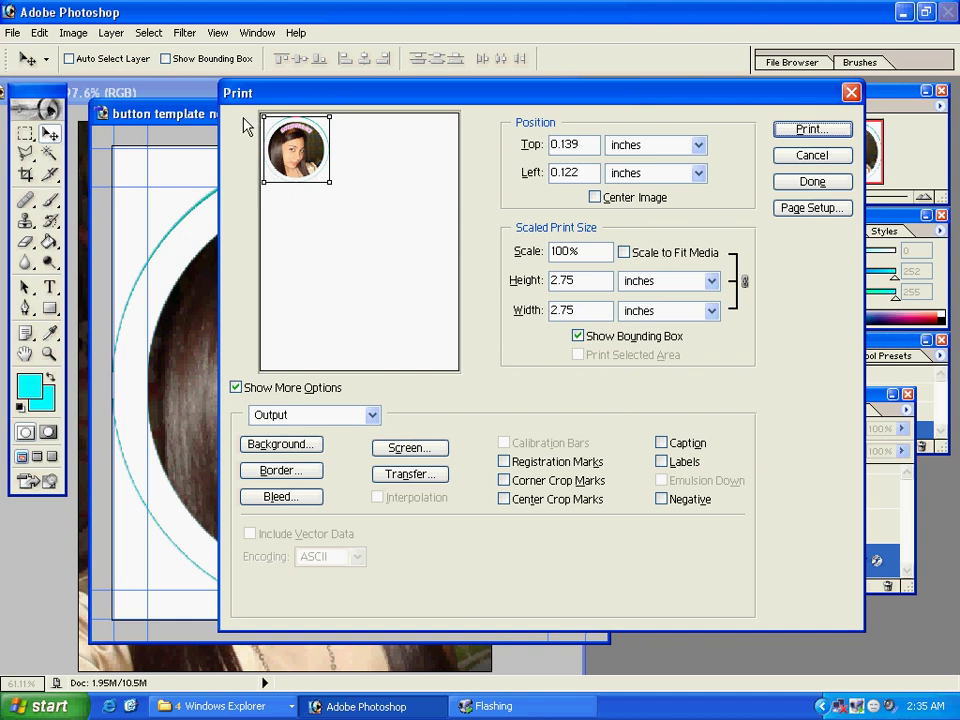
{"action": "left_click", "coordinate": [783, 160]}
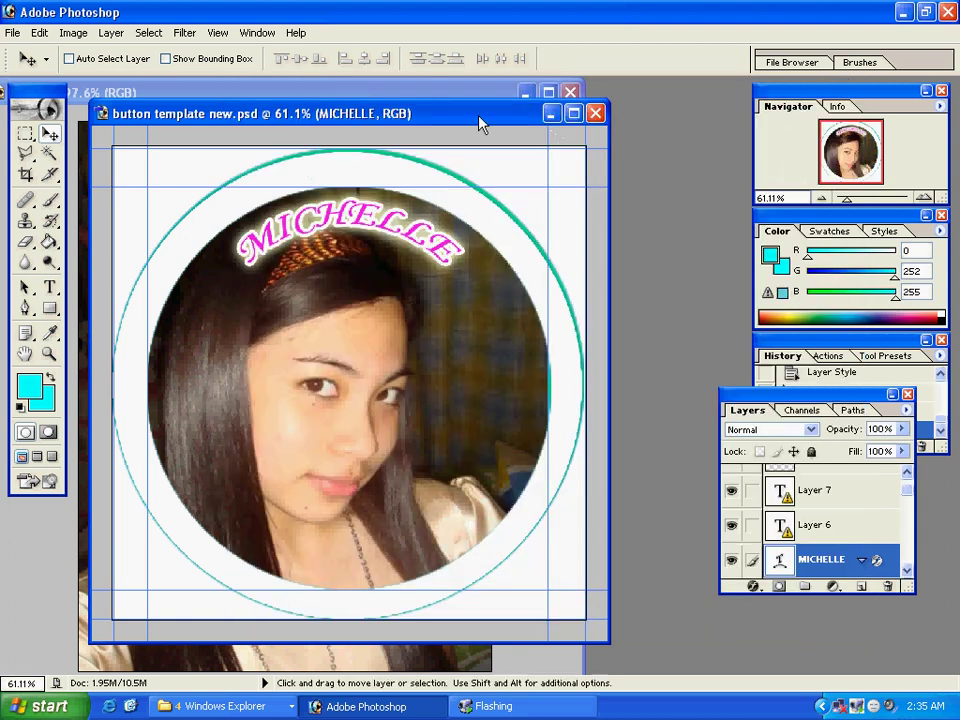
{"action": "left_click_drag", "start_coordinate": [480, 122], "coordinate": [441, 109]}
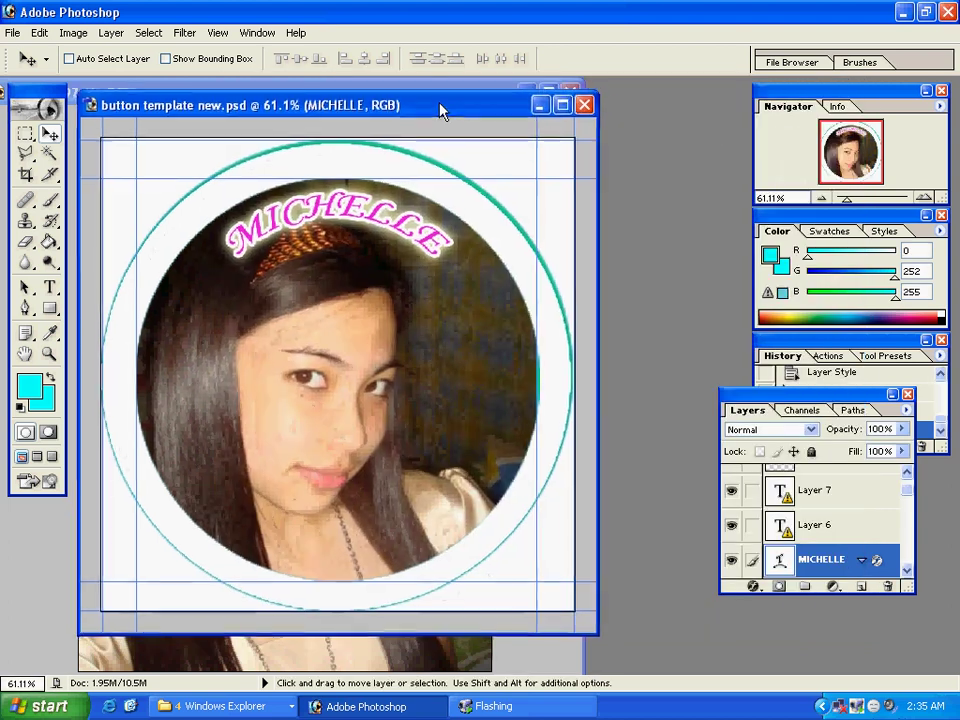
{"action": "left_click_drag", "start_coordinate": [353, 107], "coordinate": [460, 103]}
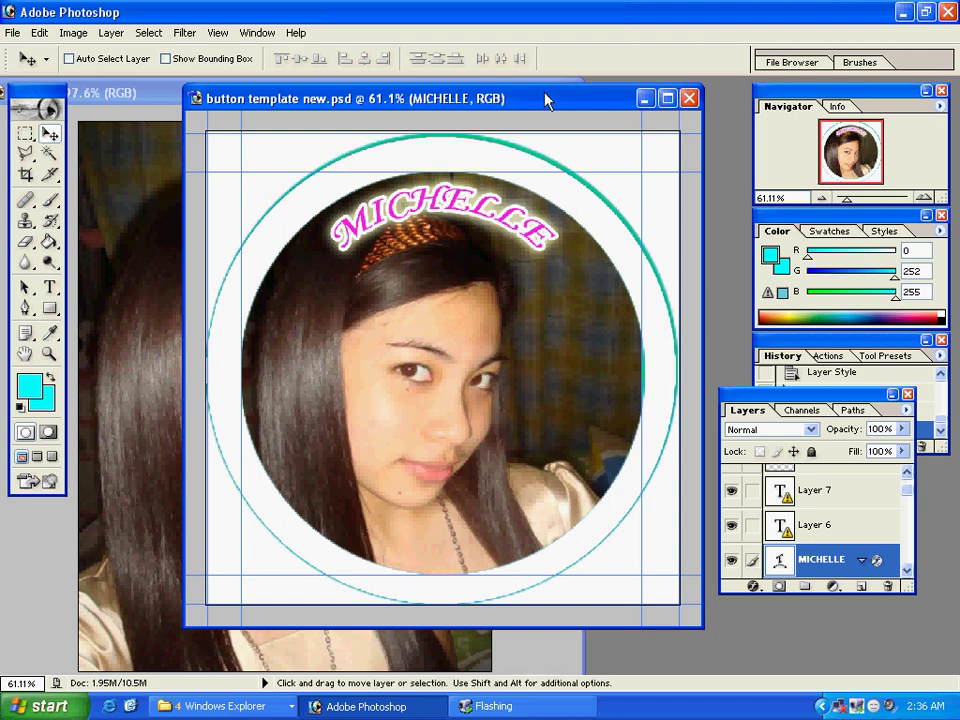
{"action": "left_click_drag", "start_coordinate": [546, 101], "coordinate": [506, 101]}
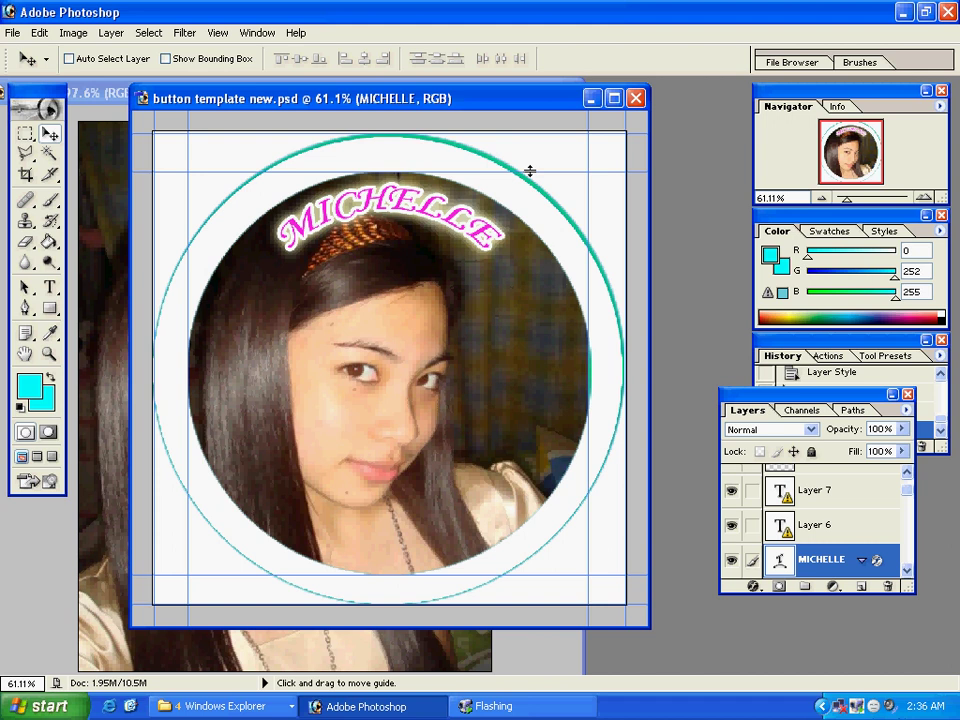
{"action": "mouse_move", "coordinate": [511, 100]}
{"action": "left_mouse_down"}
{"action": "mouse_move", "coordinate": [498, 140]}
{"action": "mouse_move", "coordinate": [516, 91]}
{"action": "mouse_move", "coordinate": [516, 99]}
{"action": "left_mouse_up"}
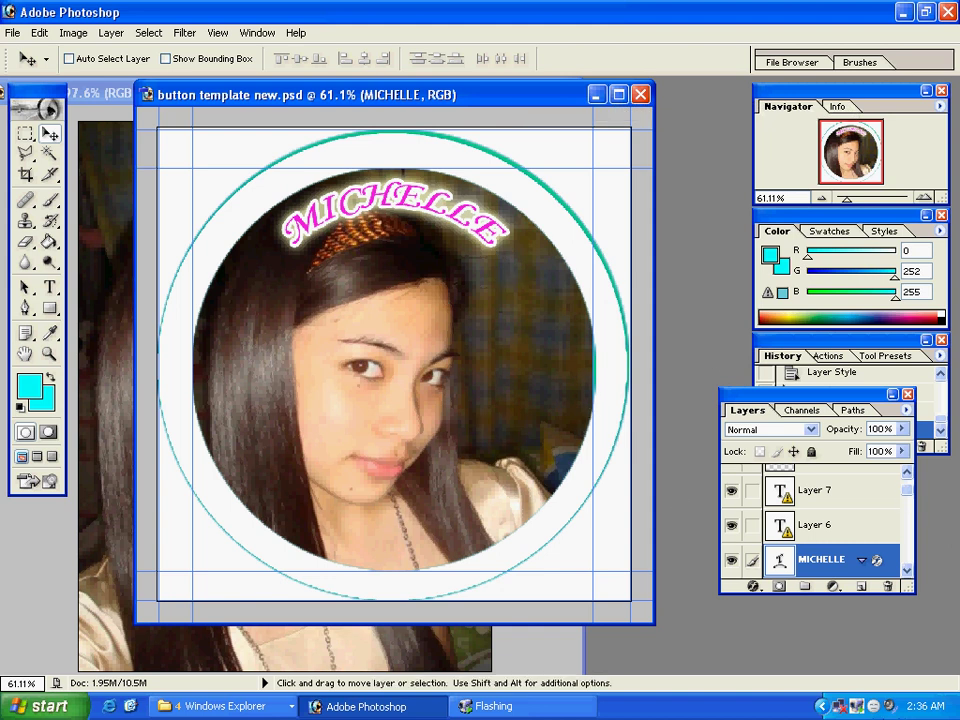
{"action": "right_click", "coordinate": [857, 710]}
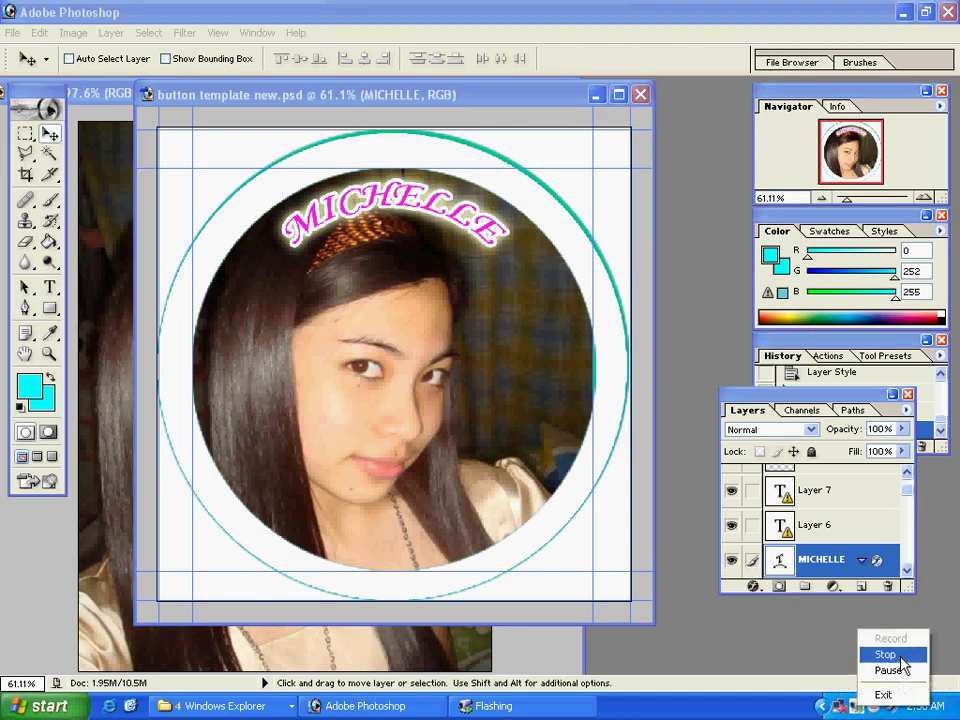